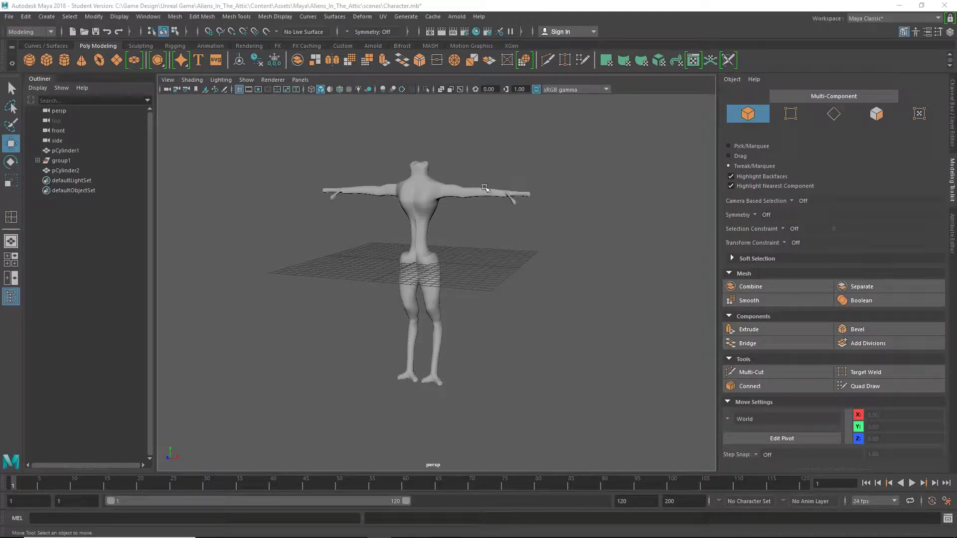
Select the body half pCylinder1 and bring the top of its neck into close view.
alt+middle_drag(468, 173, 444, 264)
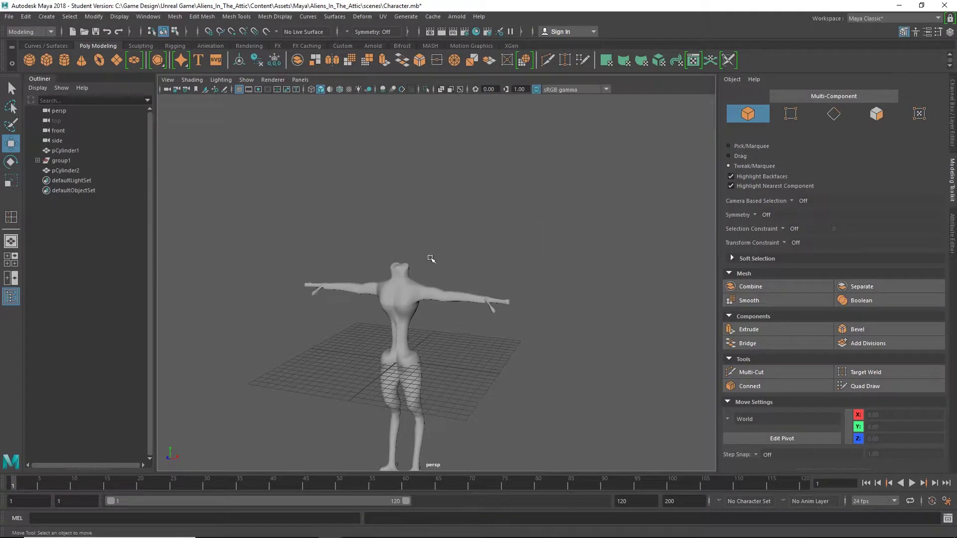
scroll(424, 257, up, 5)
alt+drag(385, 229, 415, 243)
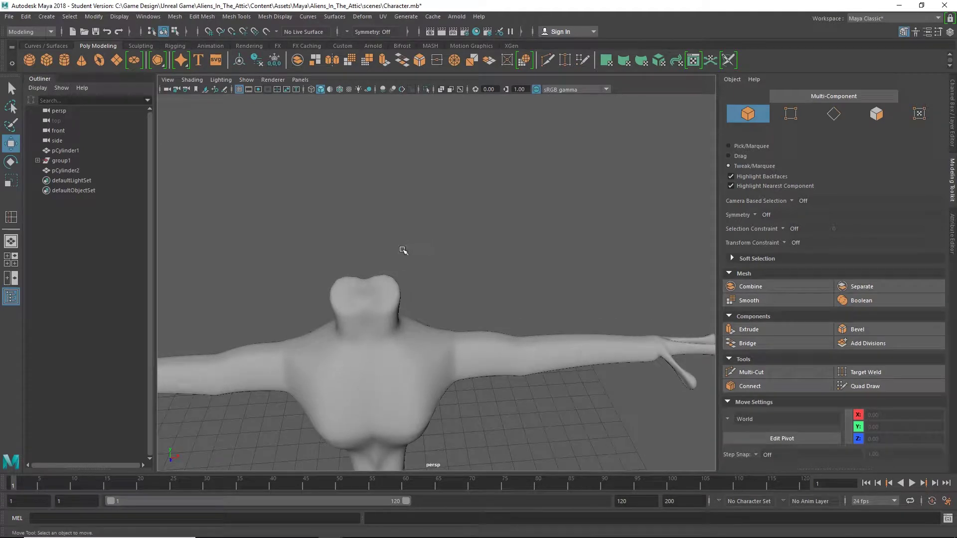
click(379, 280)
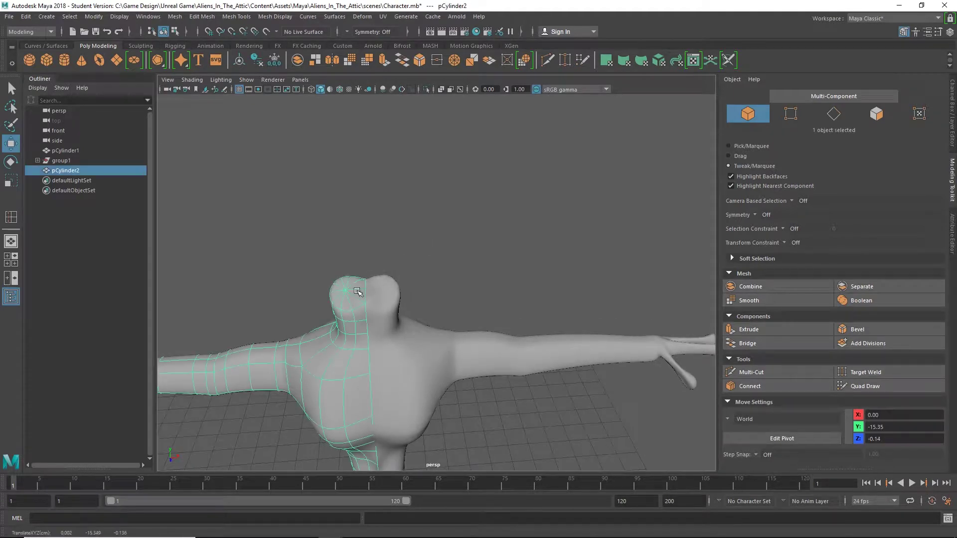
click(359, 292)
alt+drag(502, 265, 470, 254)
alt+middle_drag(470, 254, 559, 268)
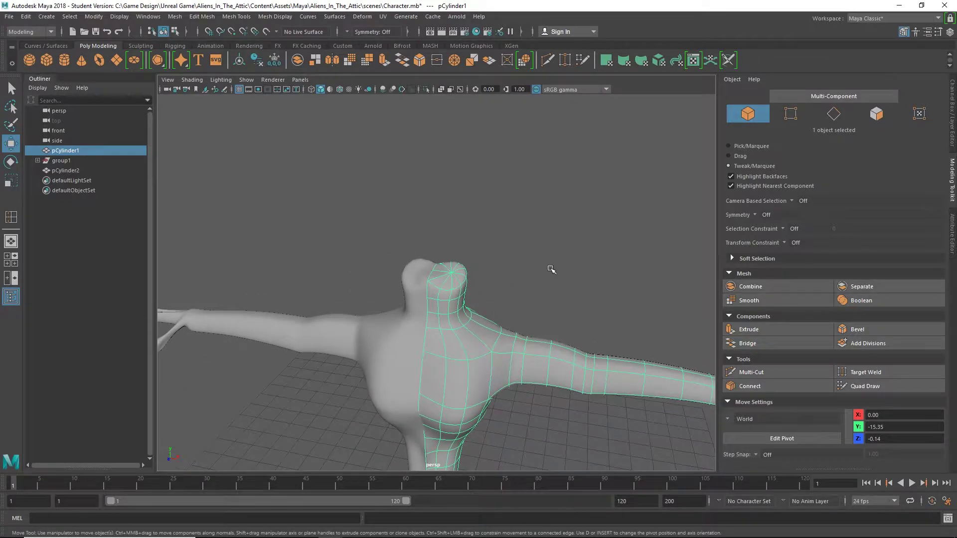
scroll(559, 268, up, 3)
alt+drag(559, 268, 554, 269)
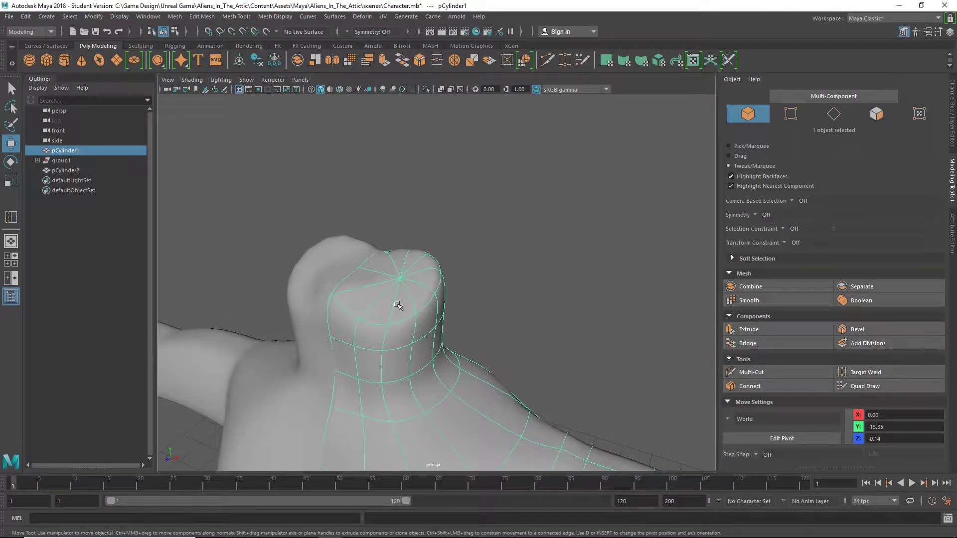
Show the four-view layout and select a vertex at the back of the neck in vertex mode.
key(space)
scroll(373, 376, up, 2)
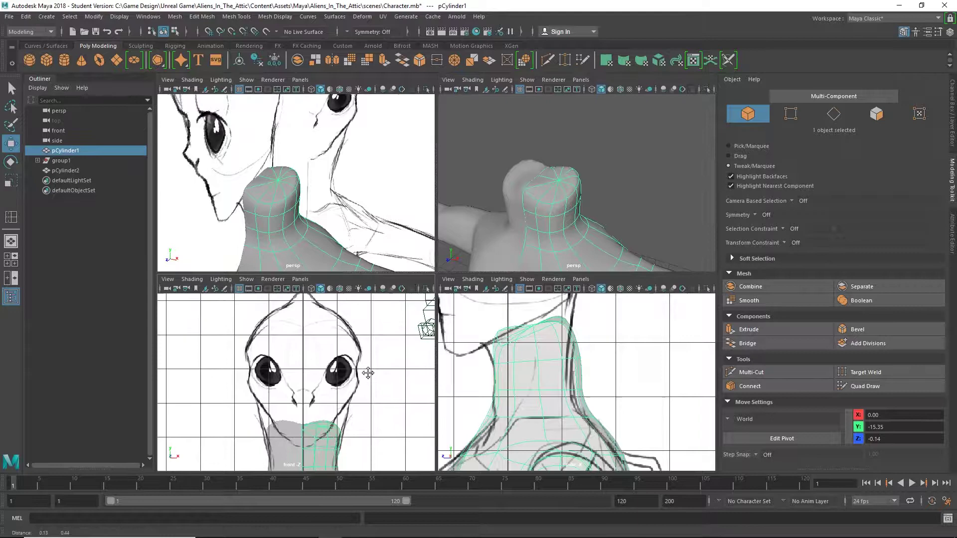
alt+drag(354, 452, 305, 443)
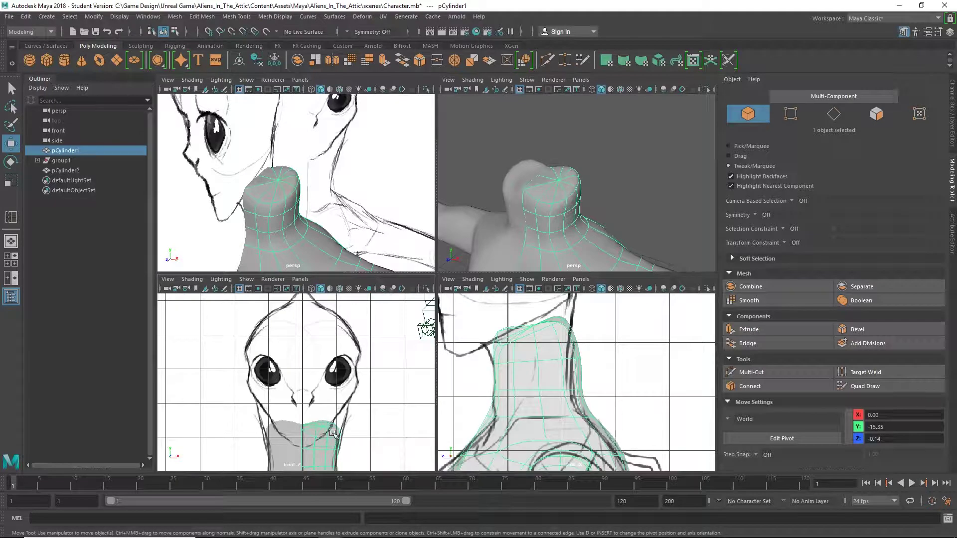
alt+middle_drag(515, 384, 497, 396)
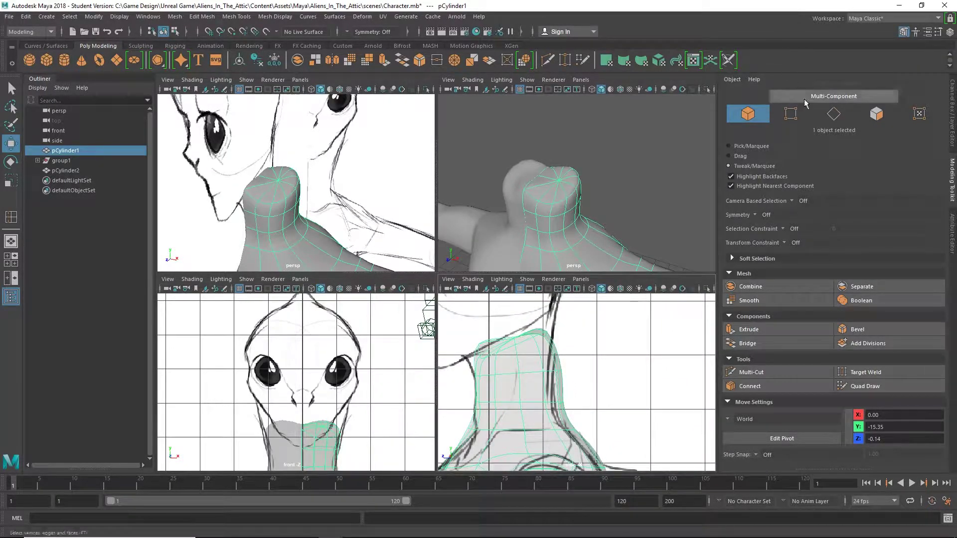
key(F9)
click(557, 370)
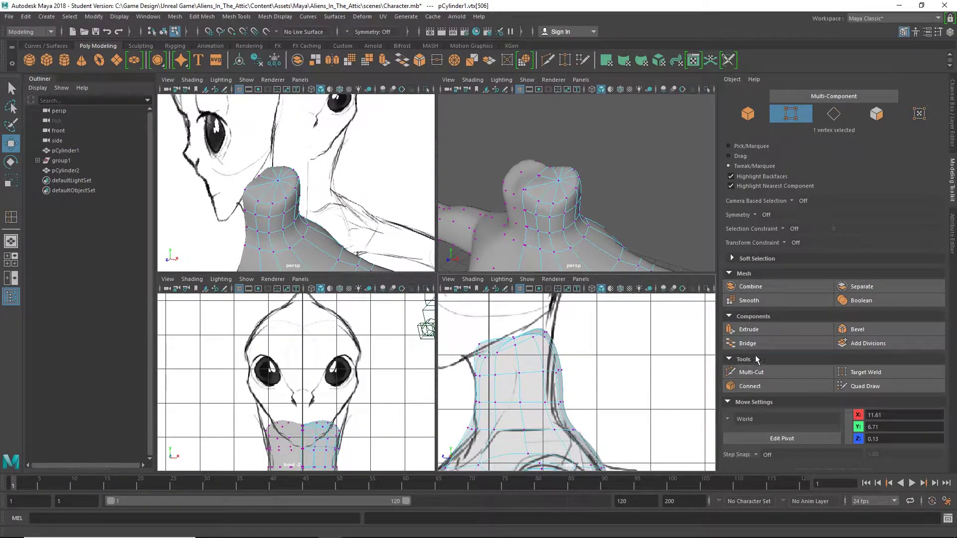
Enable Soft Selection with Volume falloff and reduce its radius to 0.25.
click(750, 258)
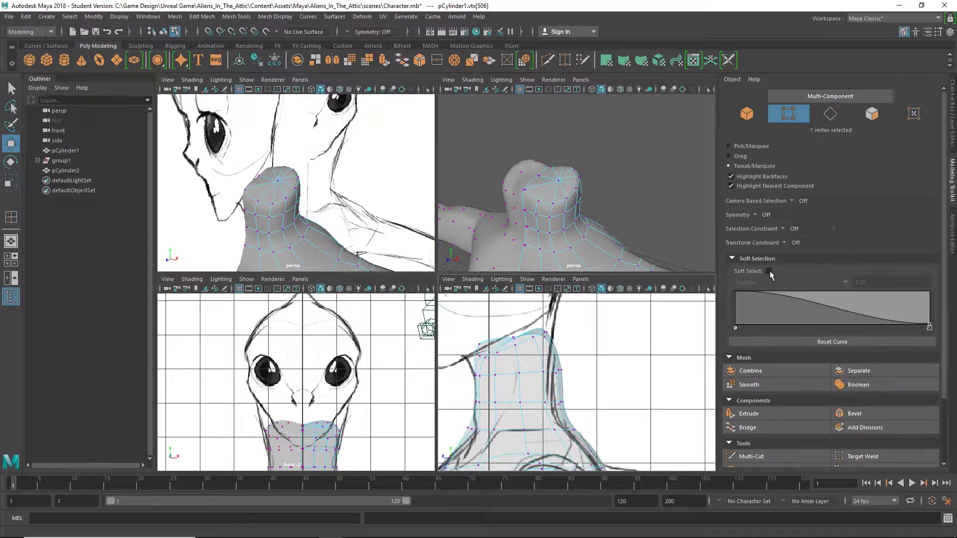
click(768, 271)
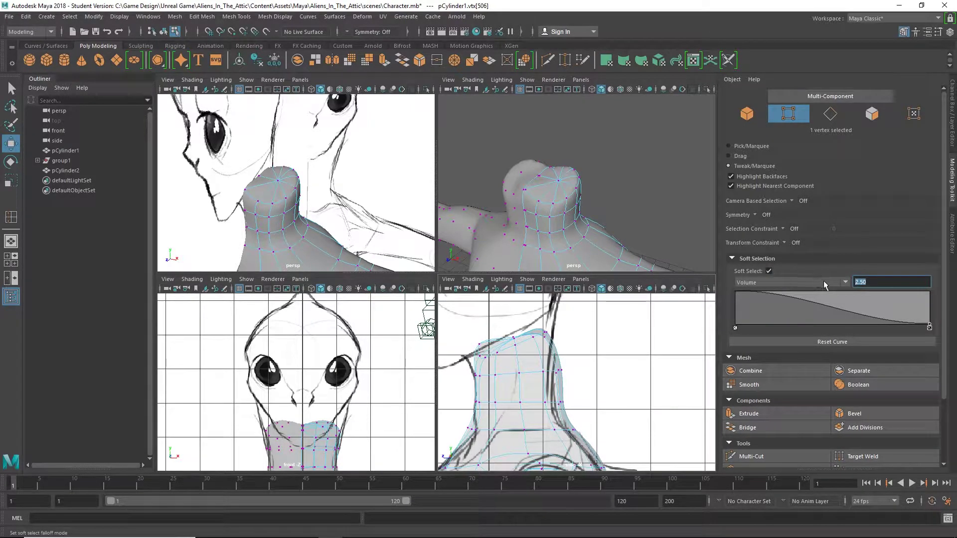
text(1)
click(546, 332)
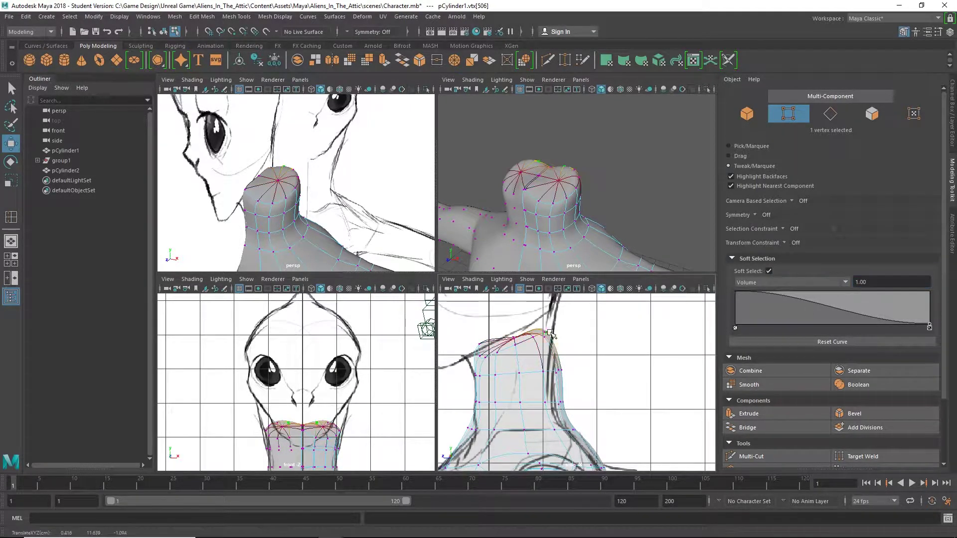
click(875, 282)
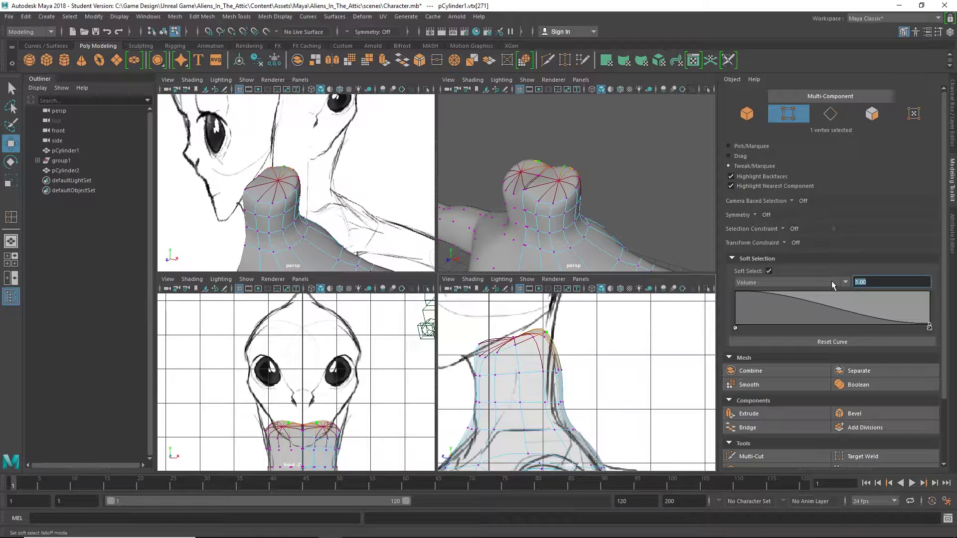
text(0.25)
key(Return)
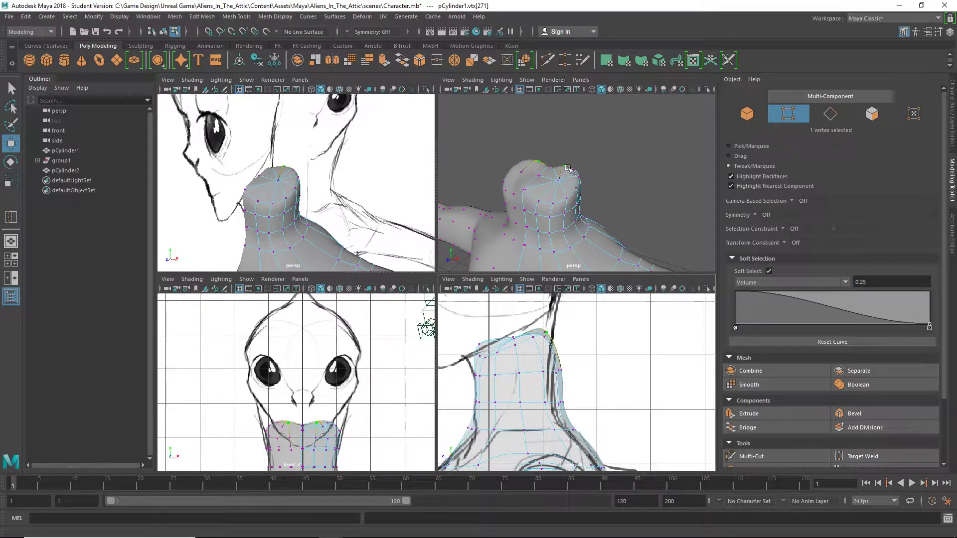
Move the vertices along the back of the neck to follow the neck line of the side reference sketch.
mouse_move(565, 166)
mouse_down()
mouse_move(558, 171)
mouse_move(576, 179)
mouse_up()
mouse_move(567, 378)
mouse_down()
mouse_move(552, 355)
mouse_move(553, 369)
mouse_up()
drag(560, 402, 567, 429)
click(551, 401)
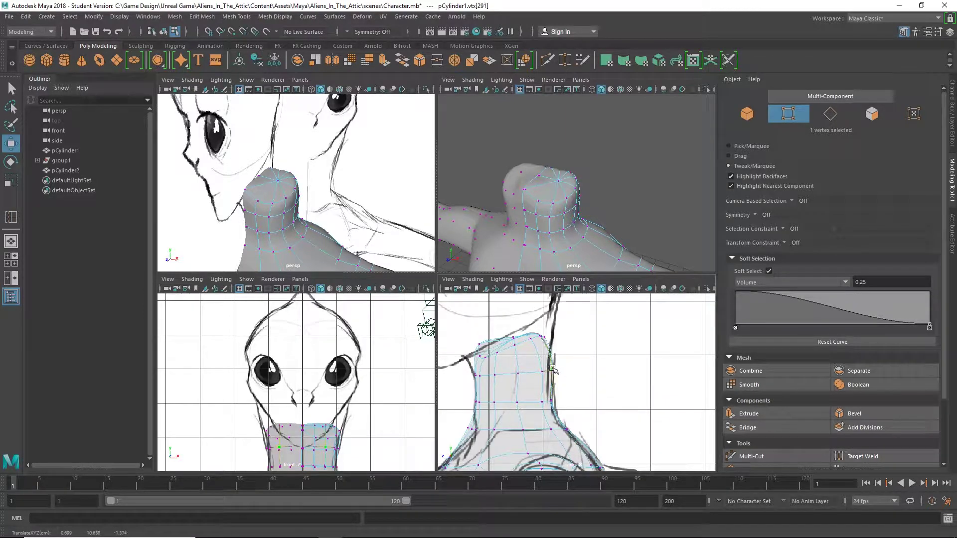
alt+drag(551, 204, 618, 197)
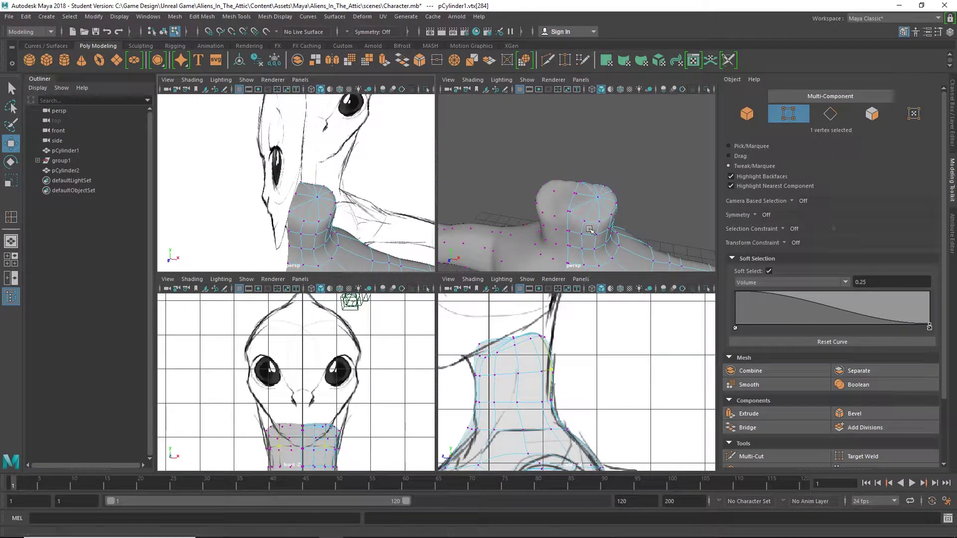
Select the ten triangular cap faces on top of pCylinder1's neck and delete them to open the neck.
click(872, 114)
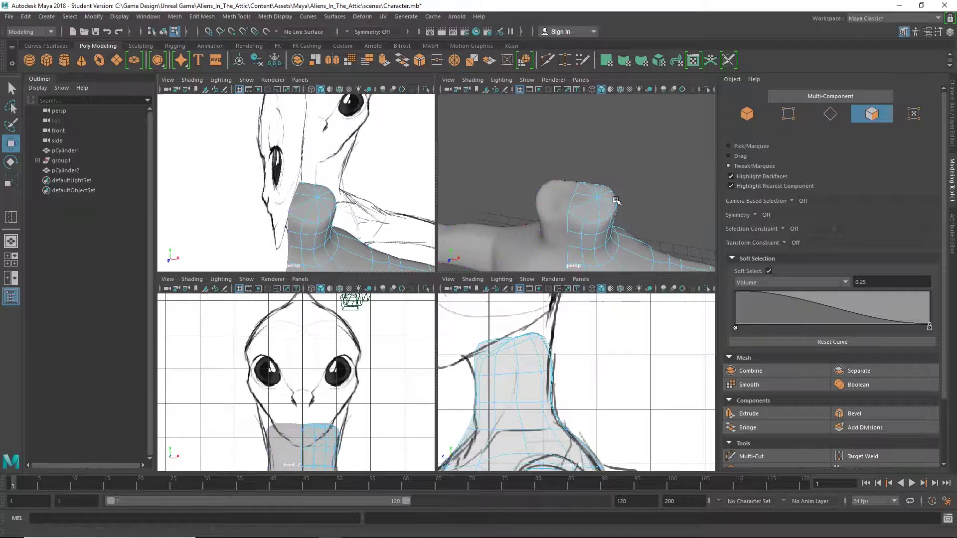
click(593, 215)
key(f)
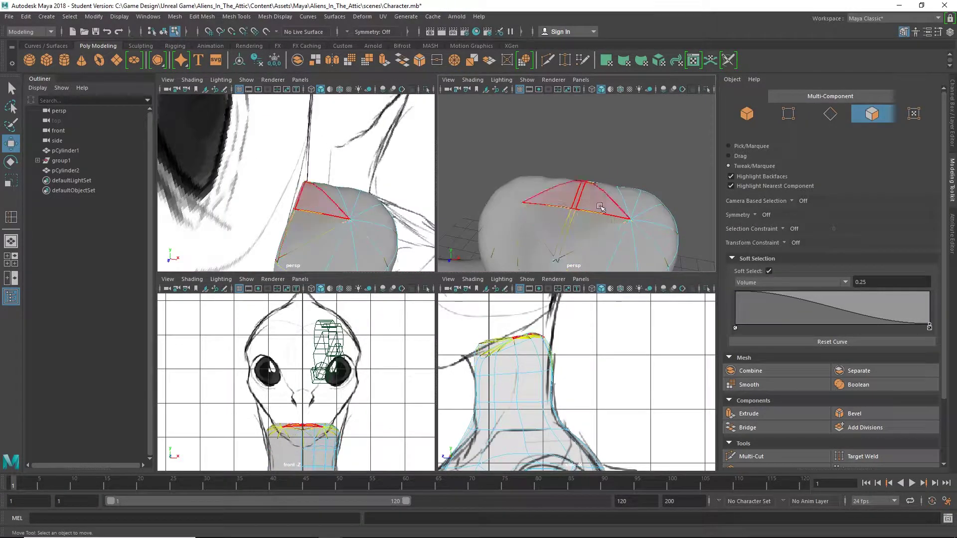
shift+click(598, 246)
shift+click(597, 247)
shift+click(626, 252)
shift+click(648, 250)
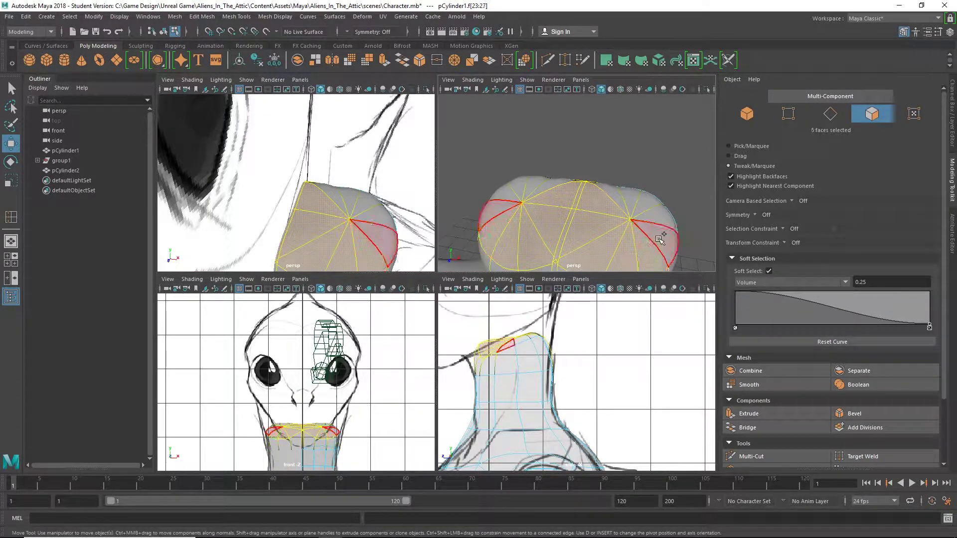
shift+click(664, 233)
shift+click(663, 215)
shift+click(646, 206)
shift+click(629, 199)
shift+click(611, 198)
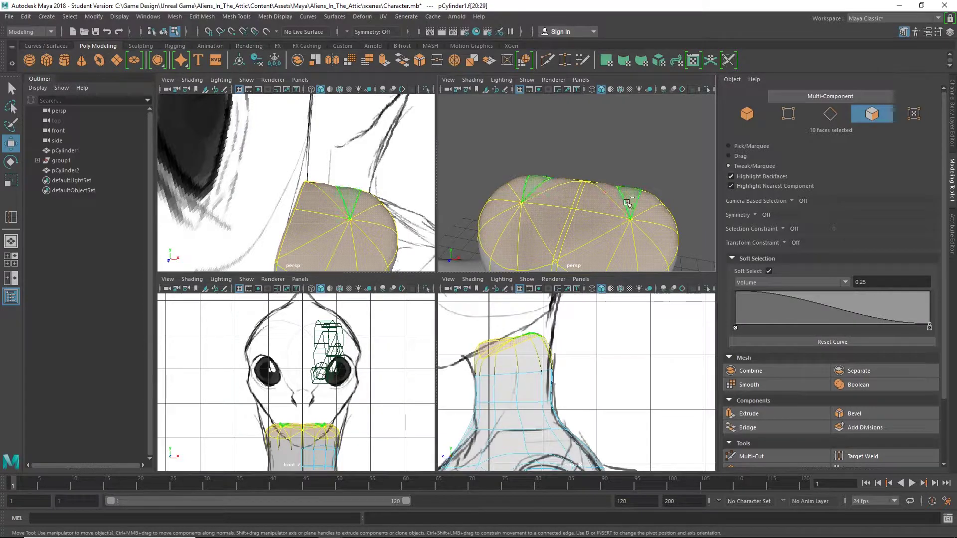
alt+drag(598, 252, 602, 200)
scroll(602, 200, down, 5)
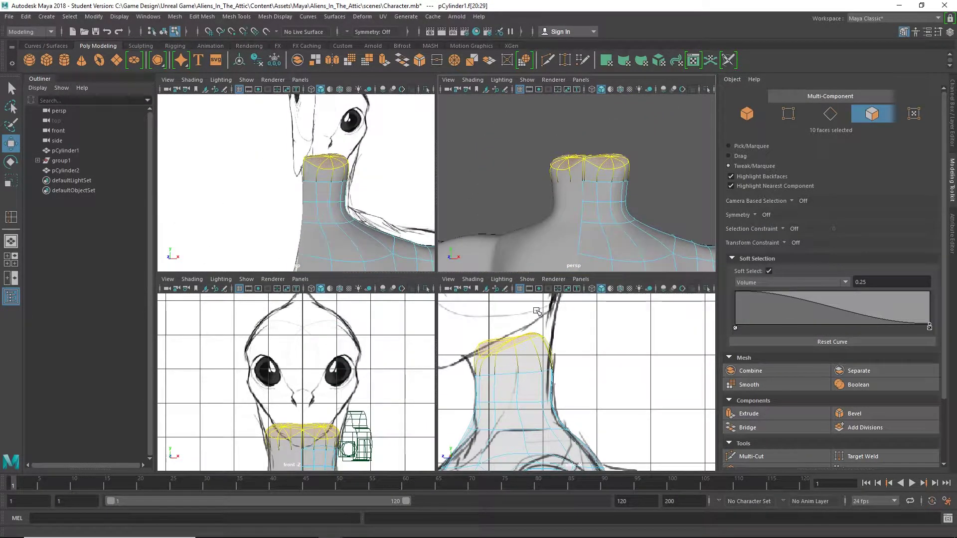
alt+drag(639, 200, 593, 217)
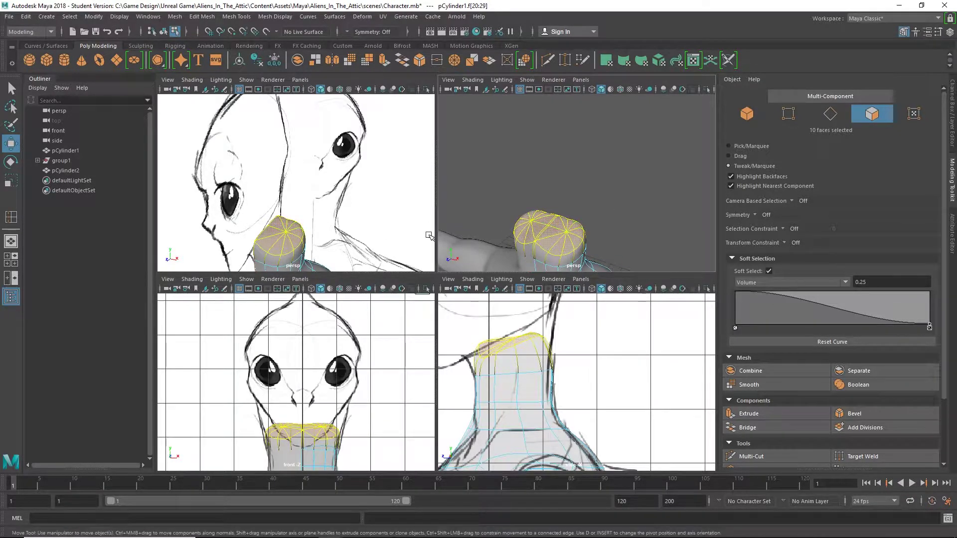
key(Delete)
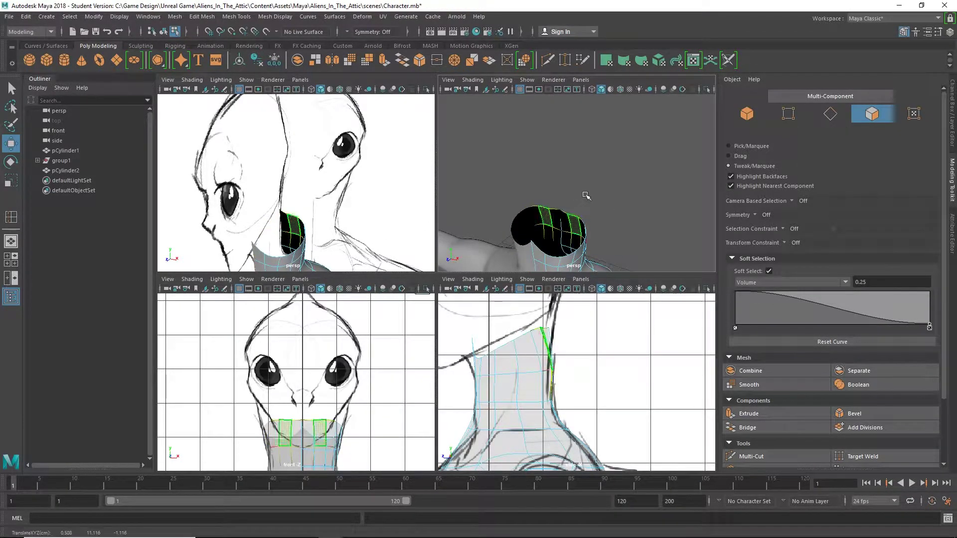
click(586, 196)
alt+drag(627, 214, 643, 192)
alt+middle_drag(642, 192, 591, 244)
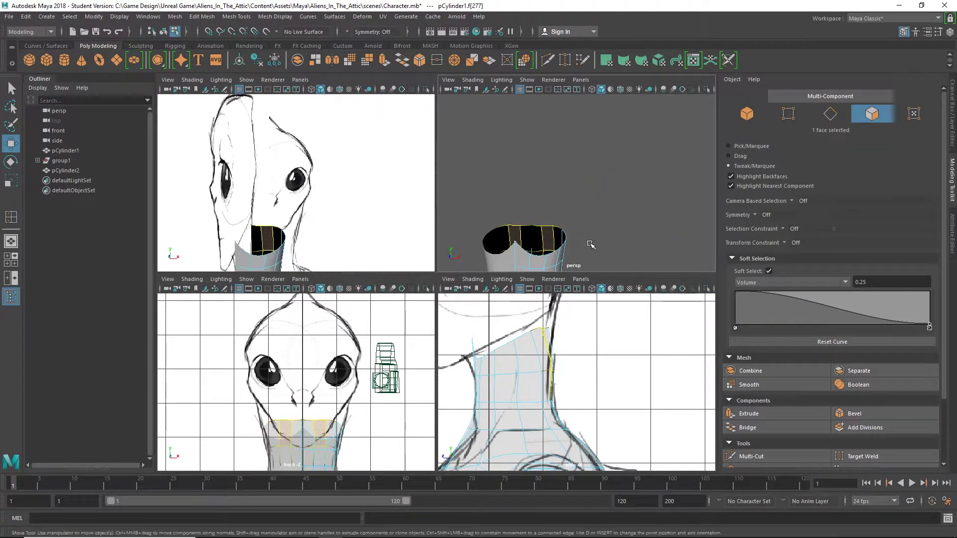
alt+drag(591, 244, 627, 168)
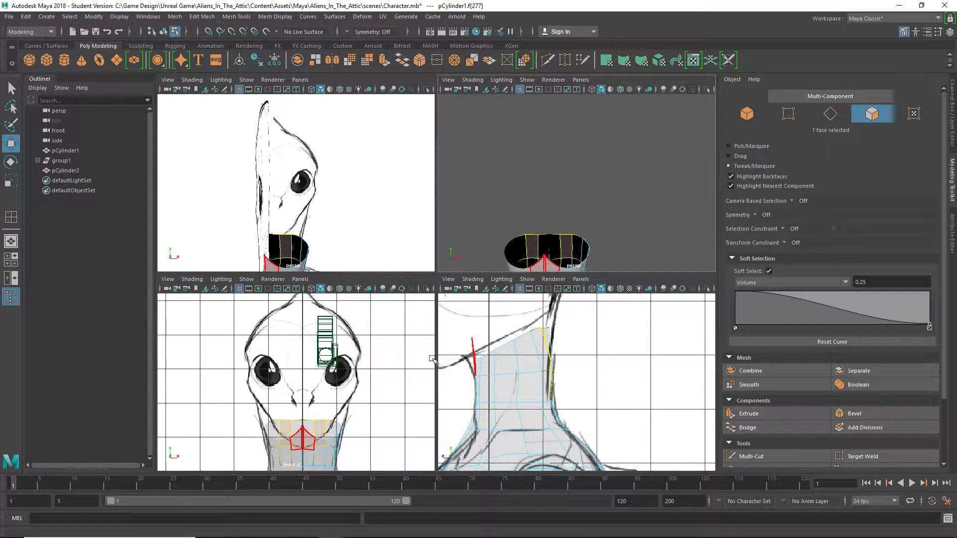
Create a polygon plane as the starting piece for the head and frame it together with the body.
scroll(578, 188, down, 6)
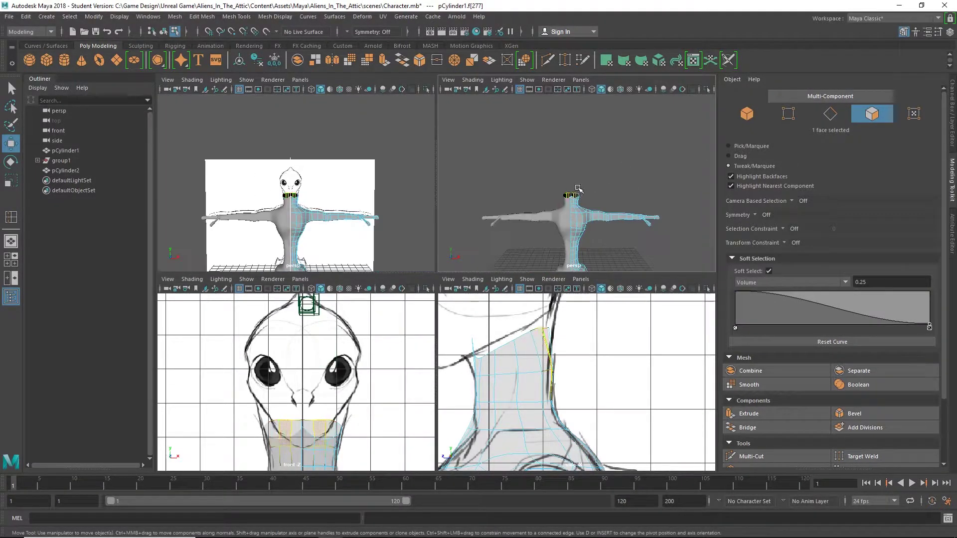
alt+drag(578, 188, 598, 171)
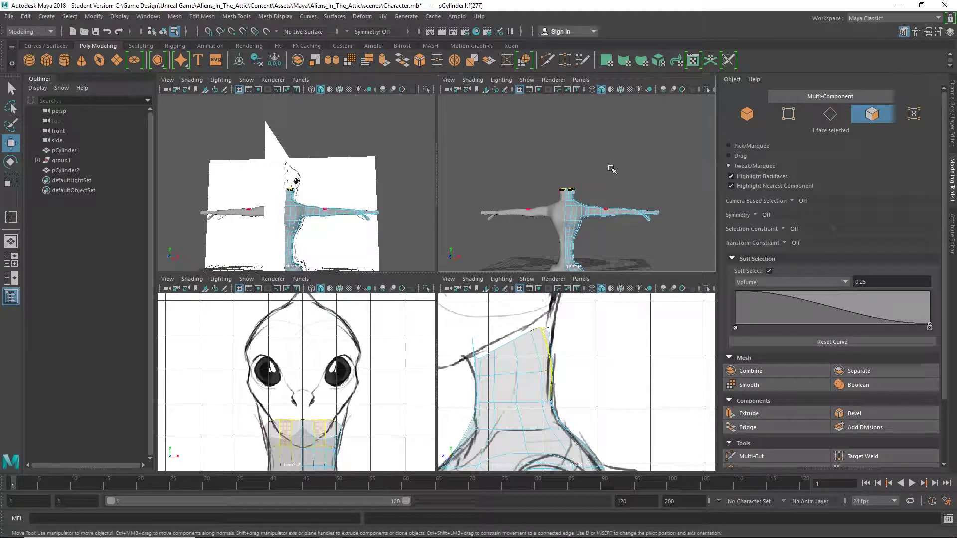
click(131, 66)
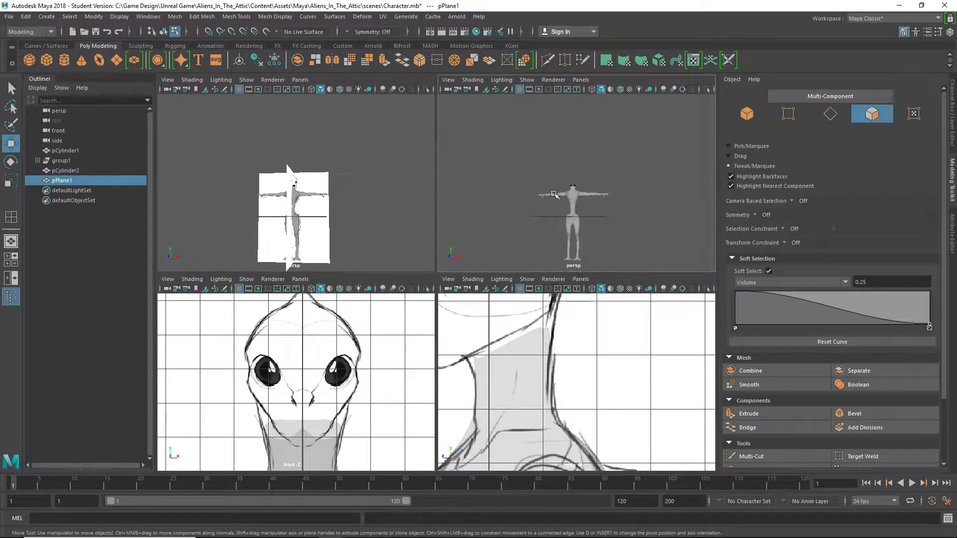
key(f)
scroll(590, 223, down, 10)
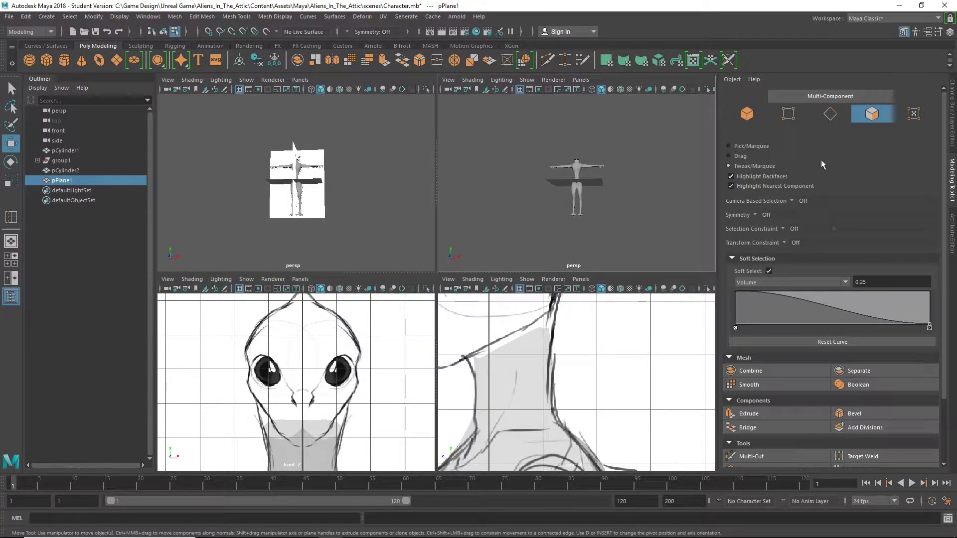
Set the selection mode to Pick/Marquee and raise the plane to about 12.14 in Y, just above the open neck.
click(728, 146)
drag(578, 144, 578, 116)
key(f)
alt+drag(592, 217, 676, 172)
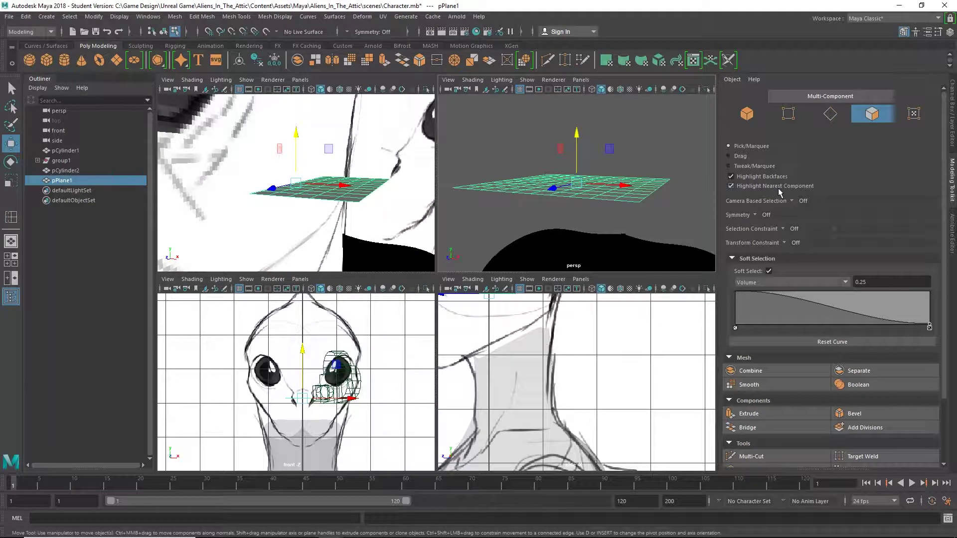
Reduce the plane's Subdivisions Width and Subdivisions Height to 2.
click(953, 133)
click(952, 232)
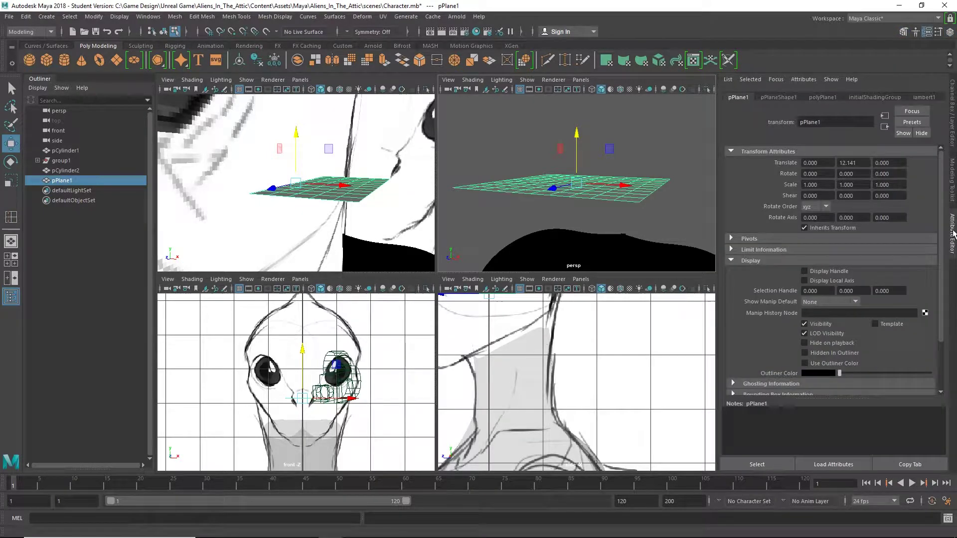
click(821, 98)
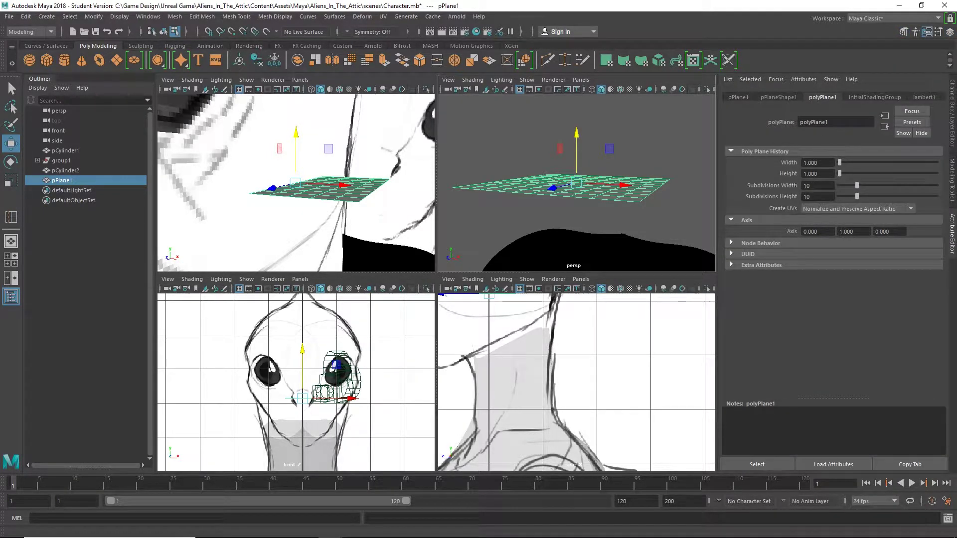
drag(857, 186, 841, 200)
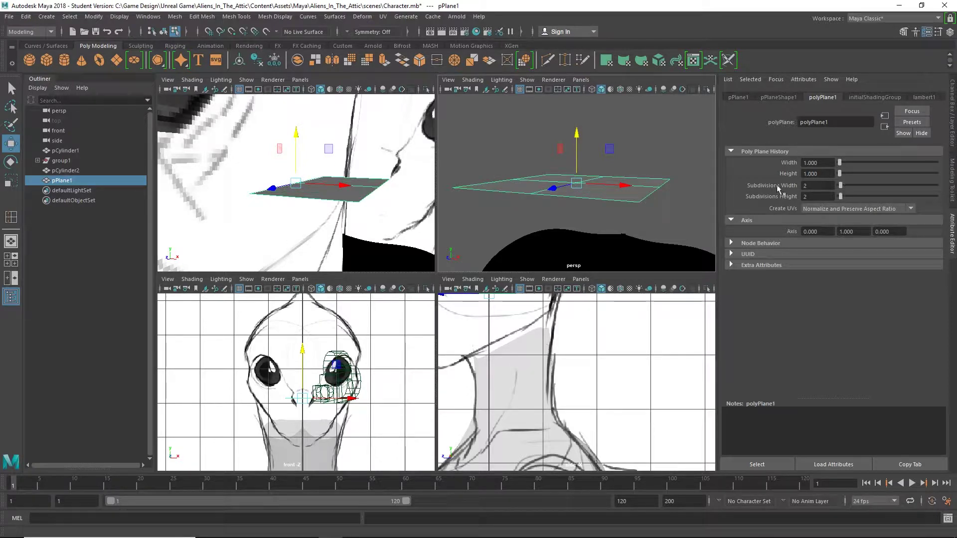
alt+drag(598, 194, 623, 214)
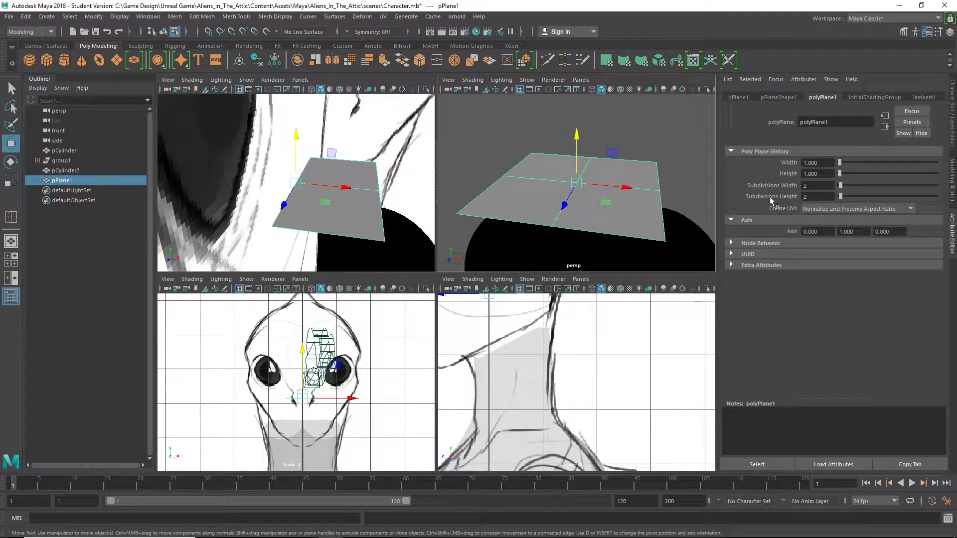
alt+drag(683, 208, 690, 182)
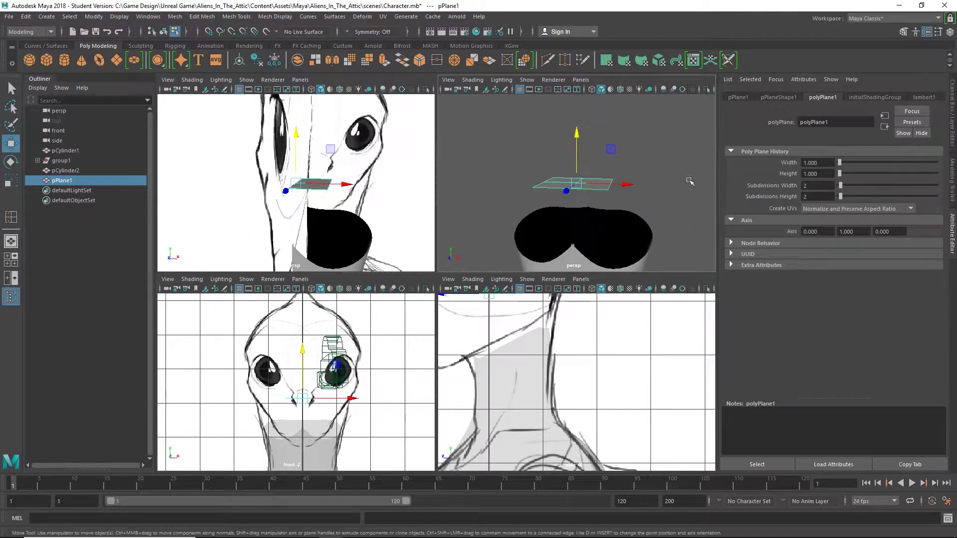
Set the plane's Rotate X to 90 so it stands upright facing the front view.
click(952, 121)
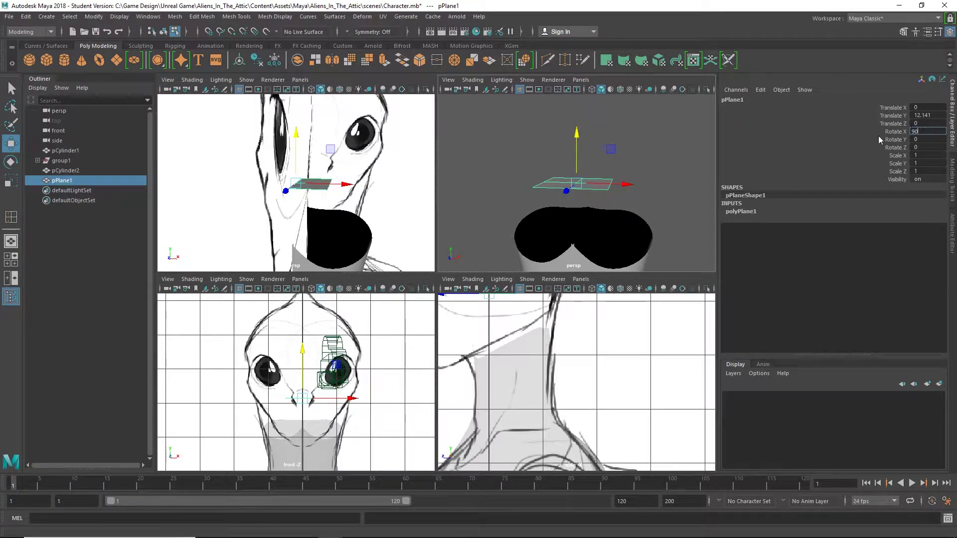
key(Return)
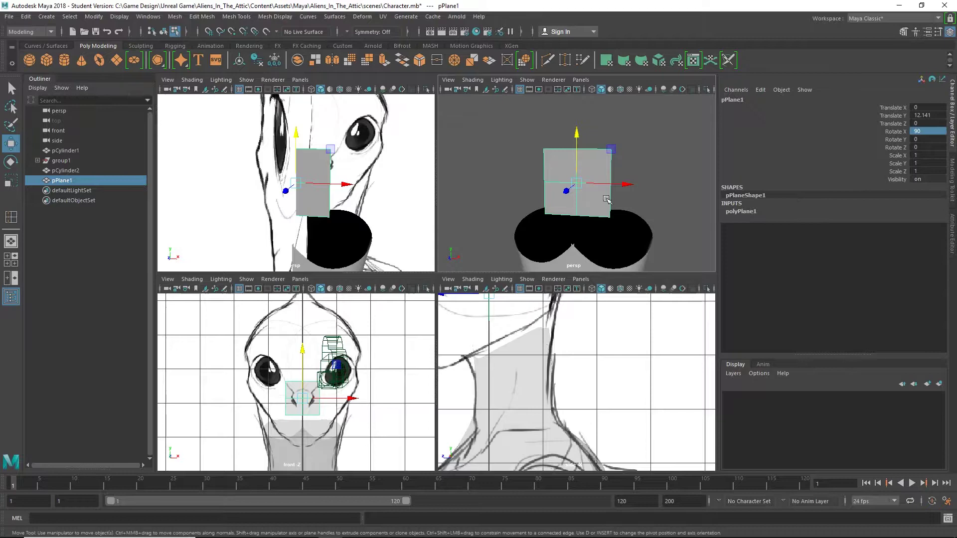
alt+drag(636, 192, 647, 164)
Scale the plane uniformly to about 4.1 and raise it to 12.9 in Y to cover the head in the front sketch.
key(r)
key(w)
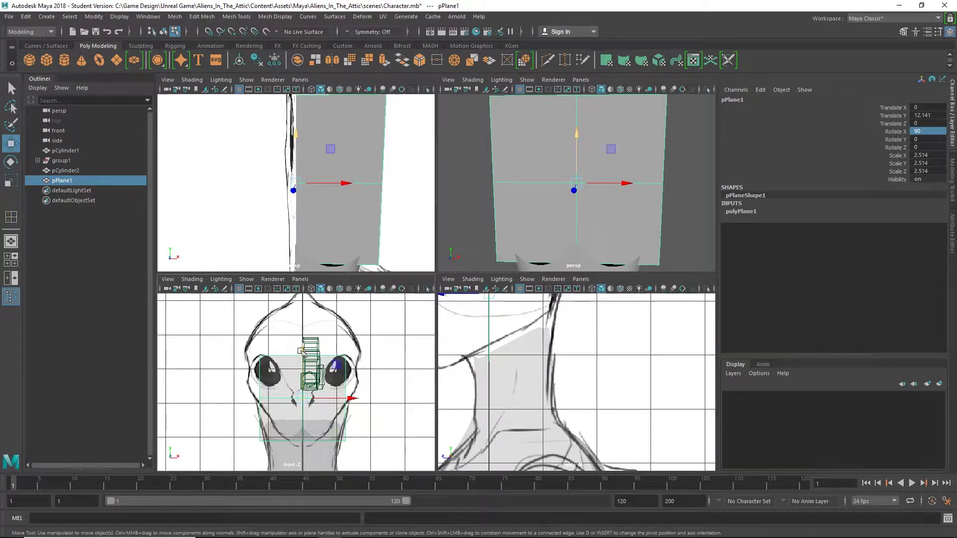
drag(302, 350, 309, 325)
key(r)
drag(307, 371, 342, 346)
scroll(583, 148, down, 3)
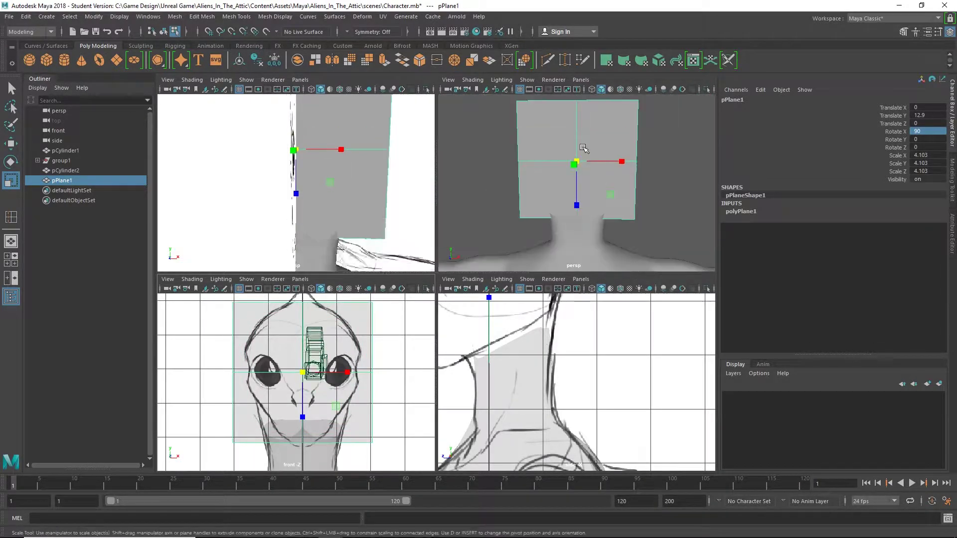
alt+drag(582, 148, 559, 126)
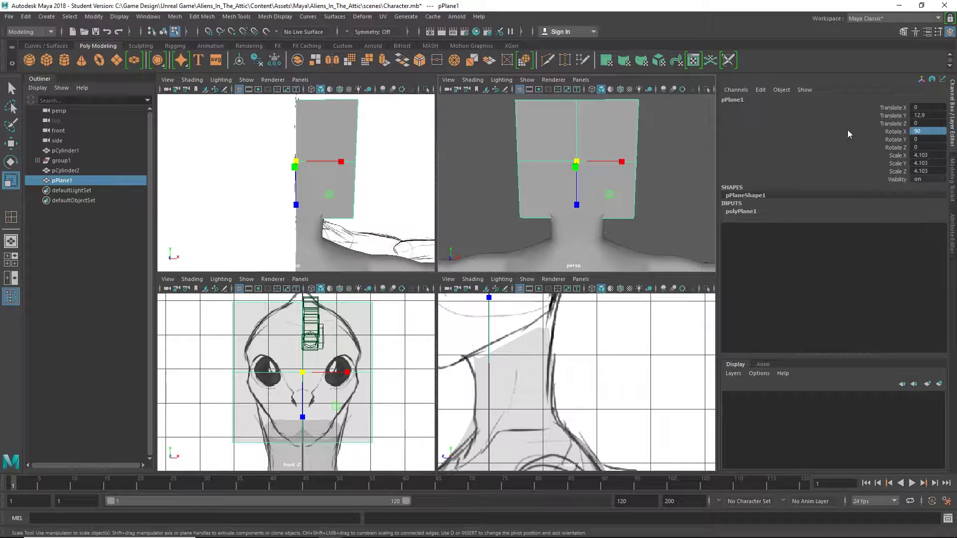
Select the two faces on the negative X half of the plane and delete them.
click(951, 179)
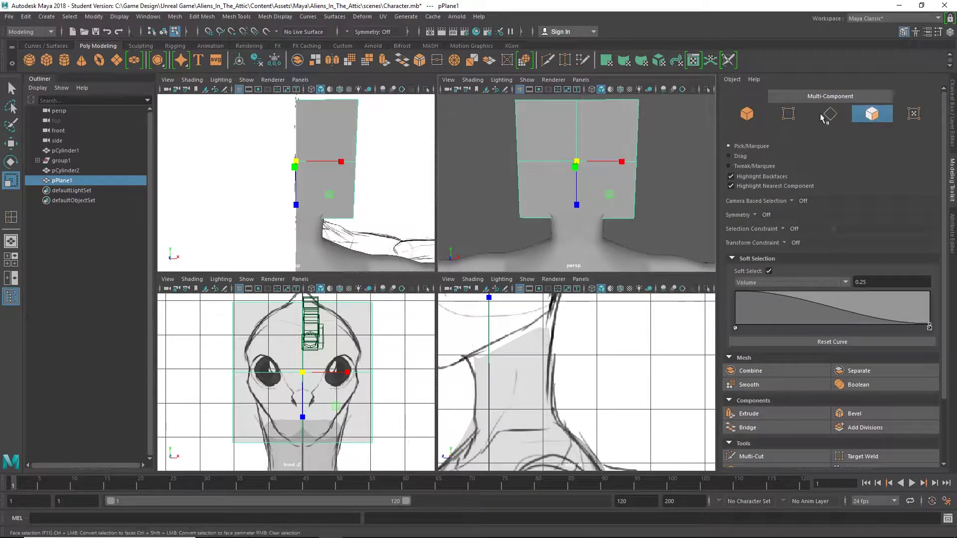
click(547, 146)
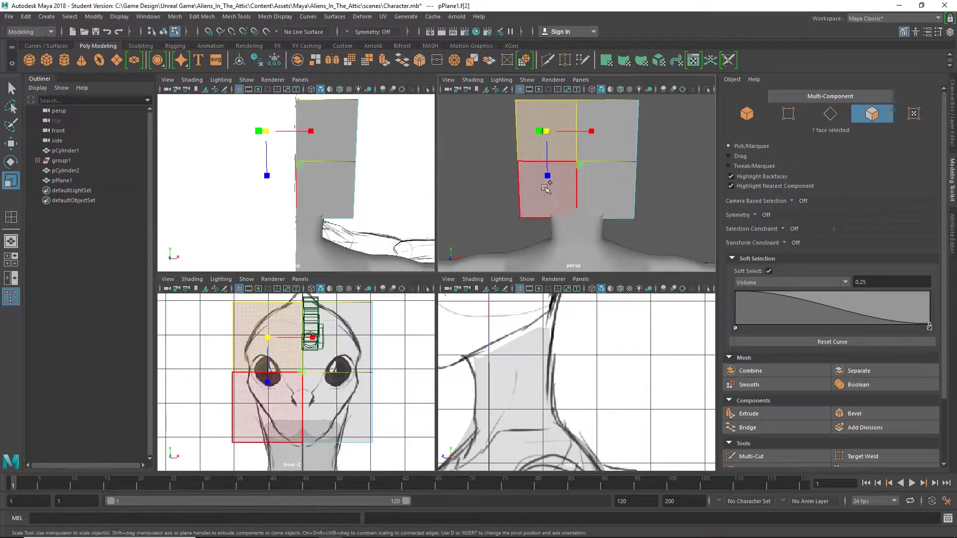
shift+click(543, 189)
key(Delete)
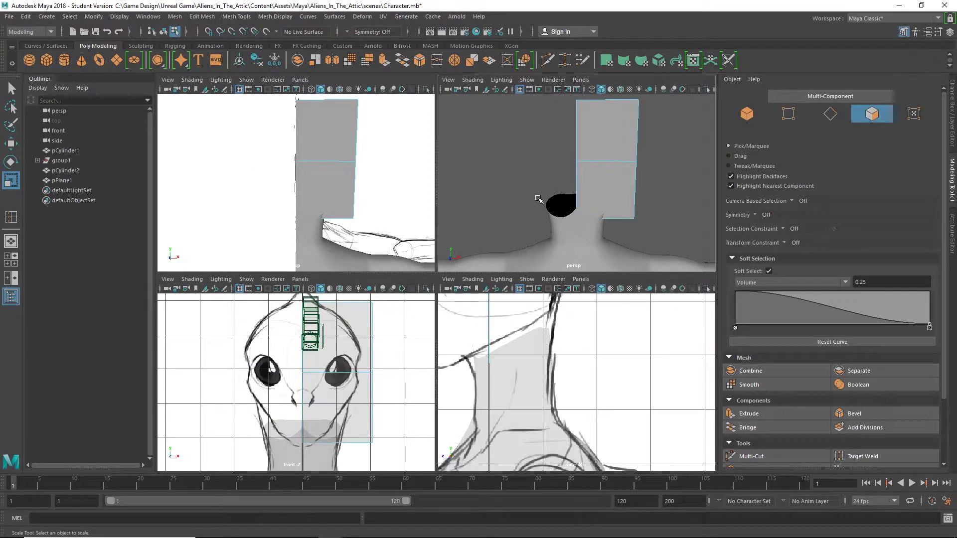
Return to object selection and rename the remaining half plane as Head.
alt+drag(538, 199, 467, 154)
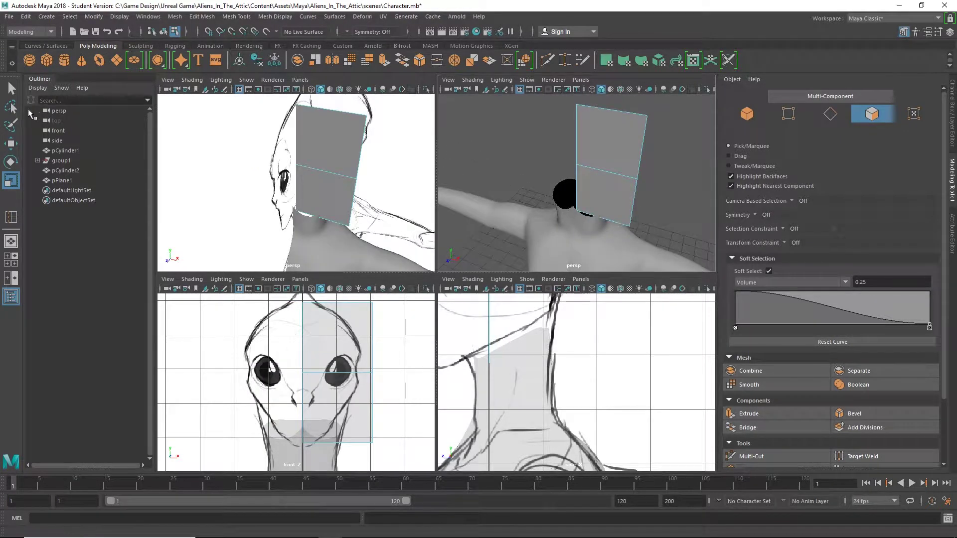
click(11, 89)
click(624, 161)
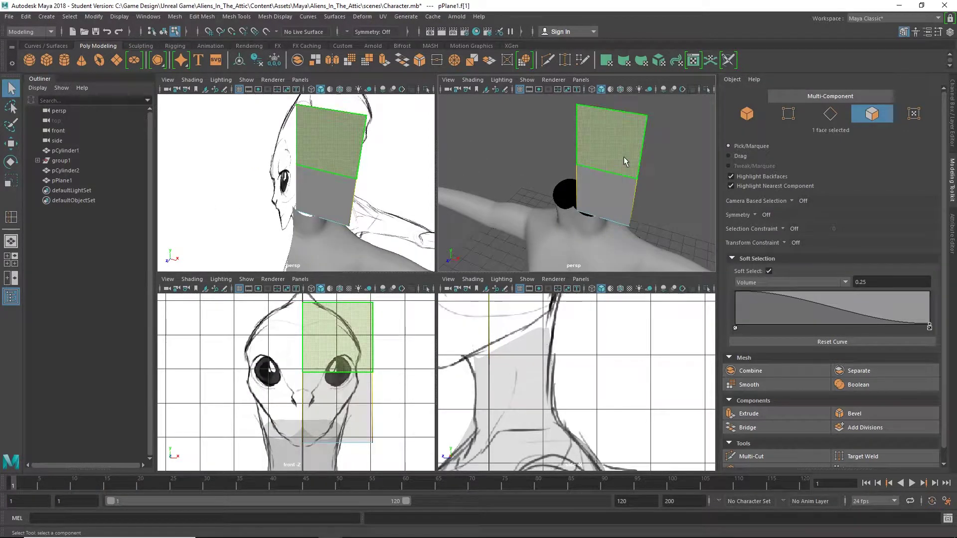
key(F8)
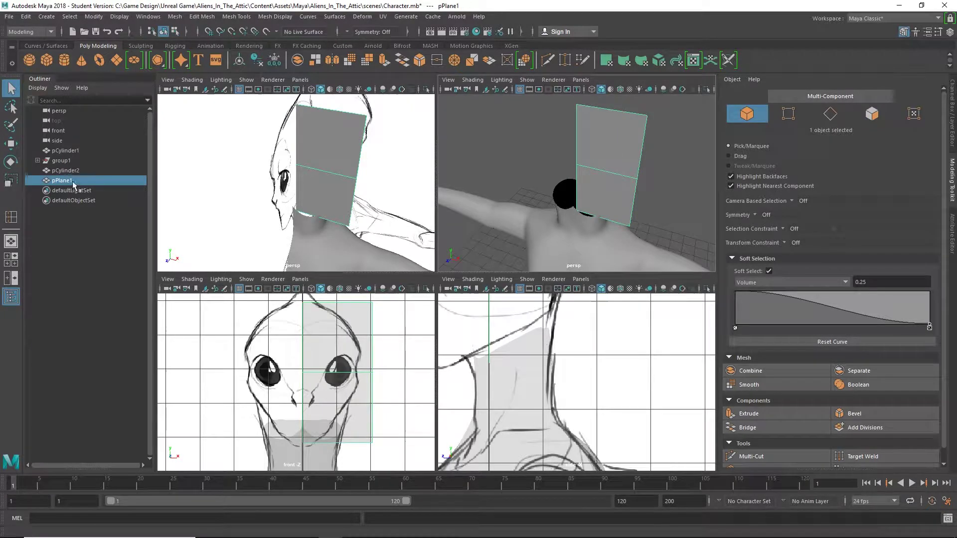
double_click(75, 182)
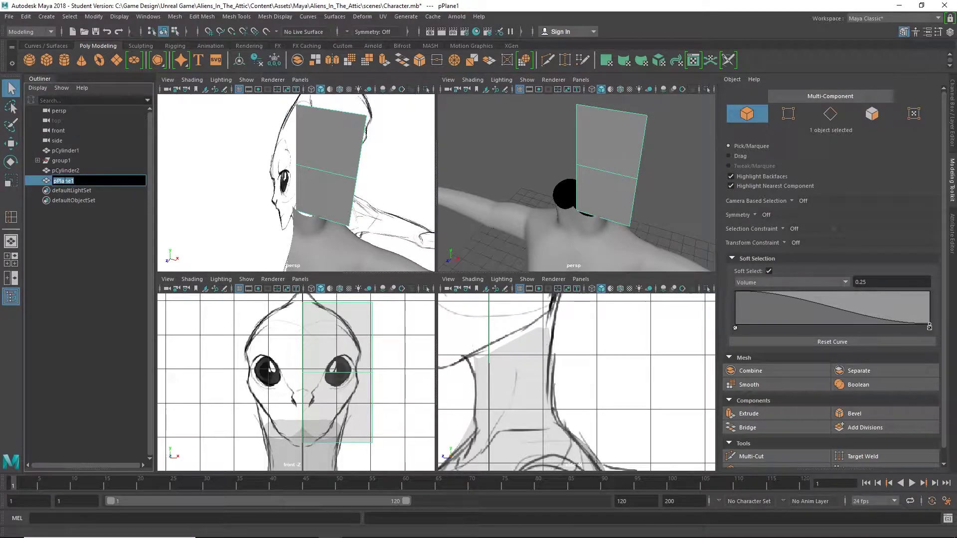
text(Head)
key(Return)
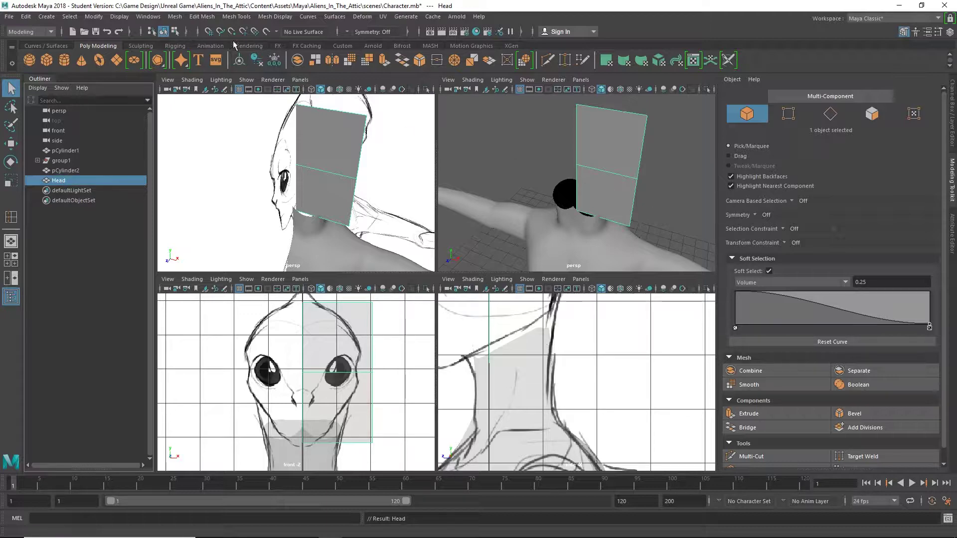
Create a mirrored copy of Head across the centre line with Duplicate Special, and select the original half.
click(28, 17)
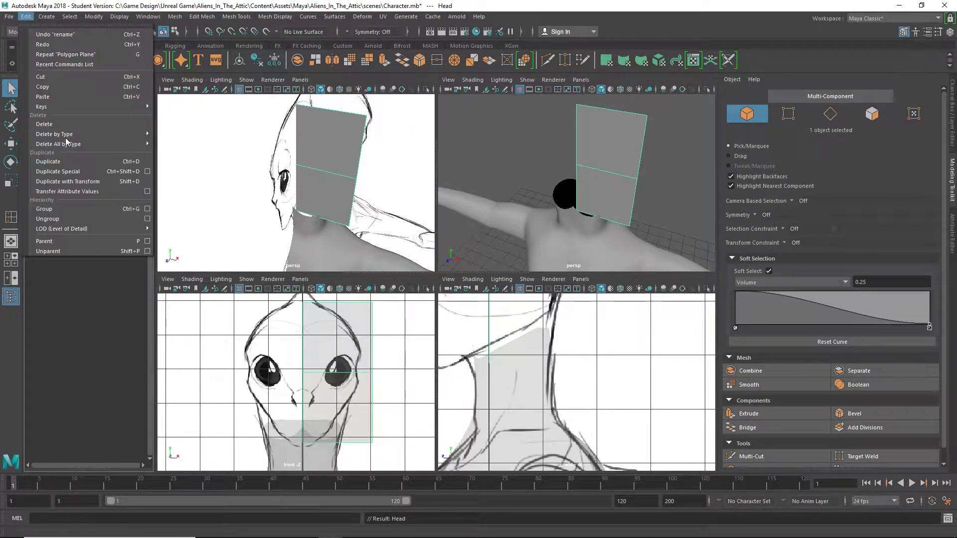
click(76, 173)
alt+drag(593, 149, 636, 156)
click(625, 142)
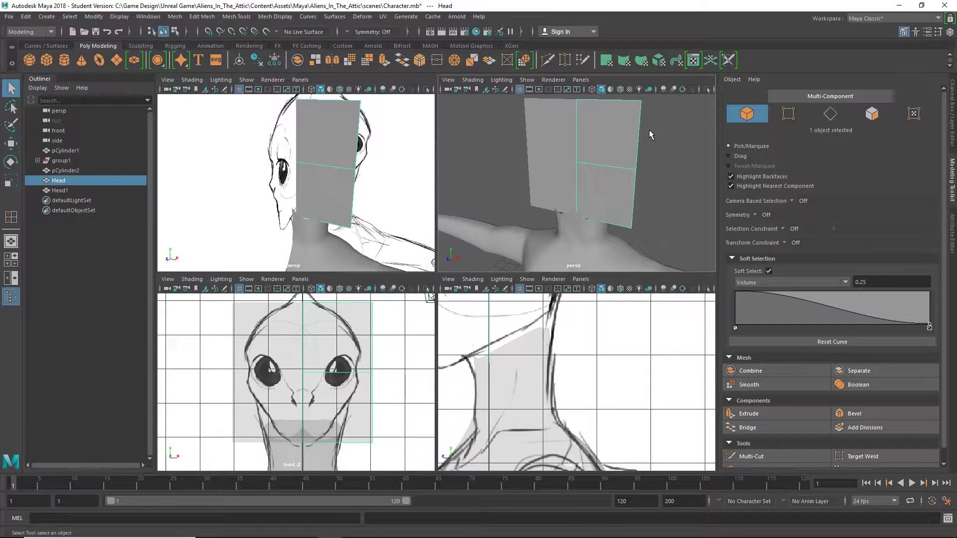
alt+drag(632, 145, 648, 142)
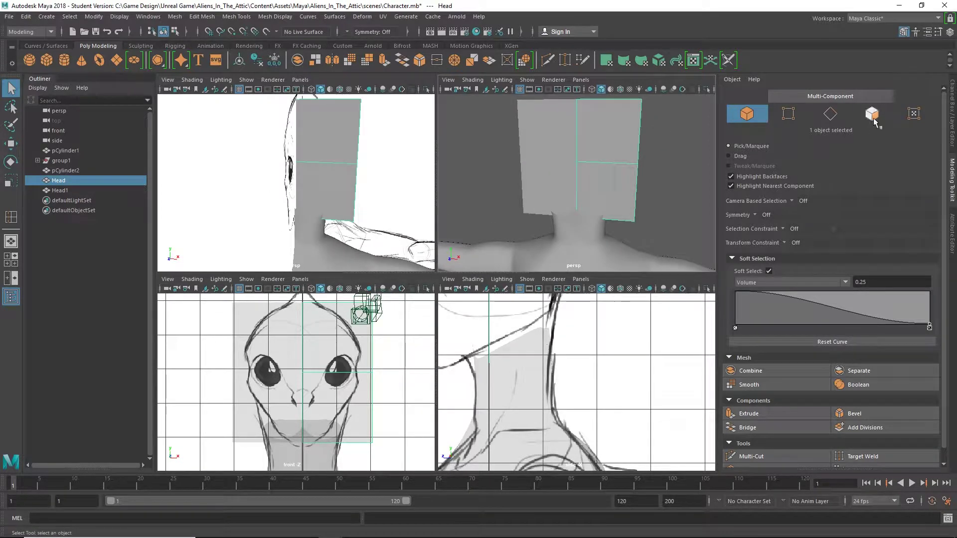
Switch Head to vertex editing and set the selection mode to Tweak/Marquee.
click(797, 115)
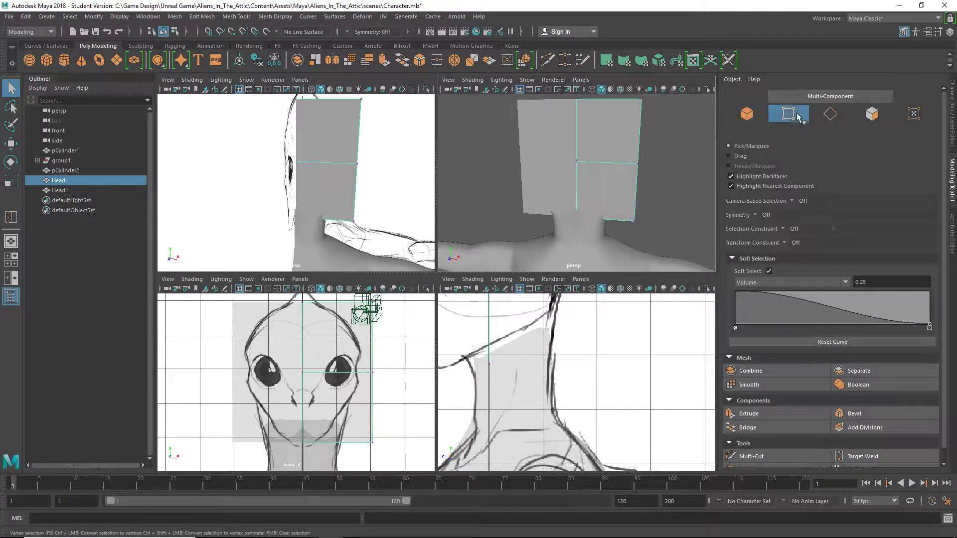
click(642, 103)
double_click(373, 302)
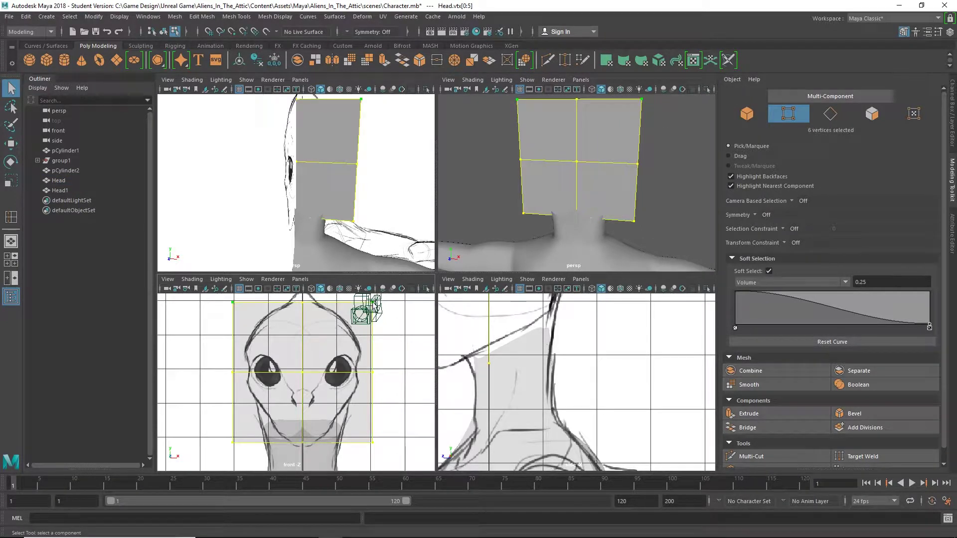
key(w)
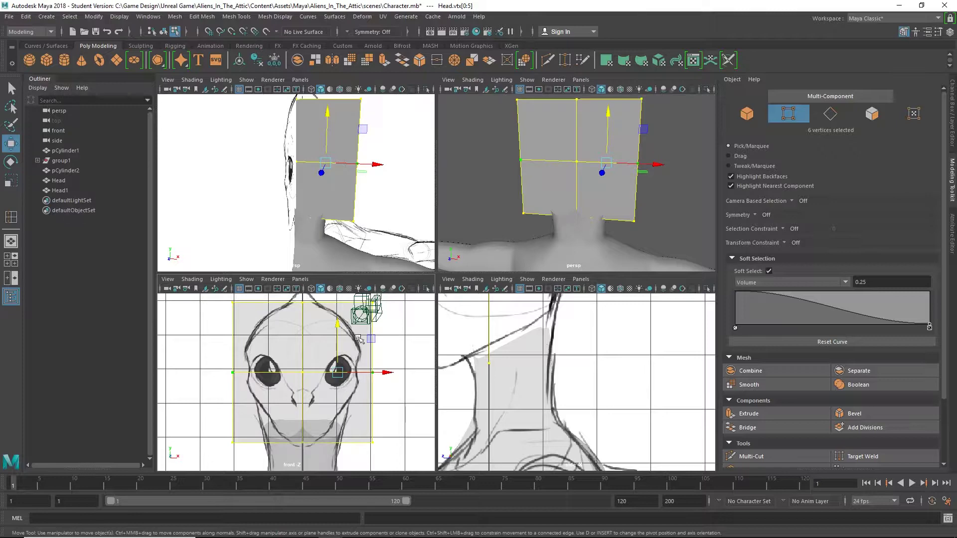
click(730, 166)
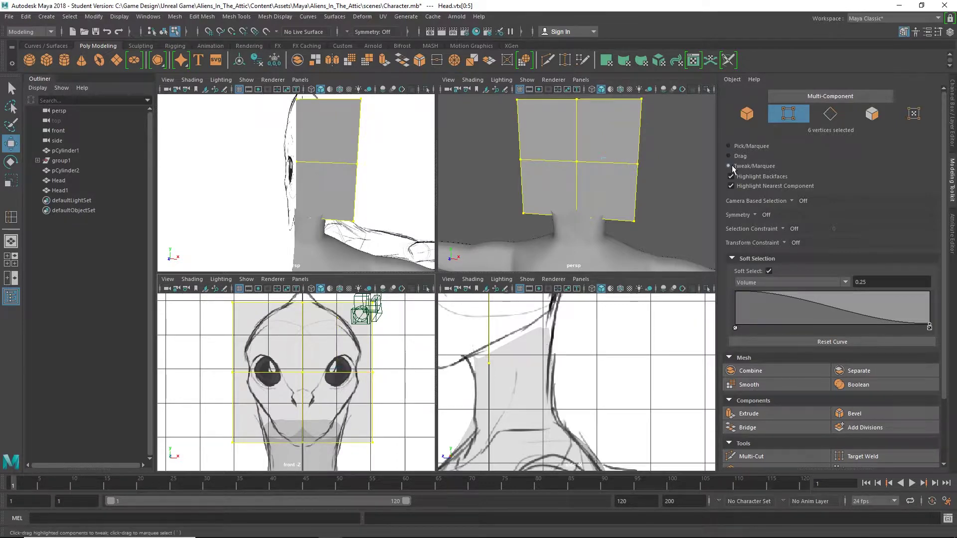
Try to pull Head's upper outer corner vertex inward to the skull outline with Soft Select on.
drag(372, 302, 356, 314)
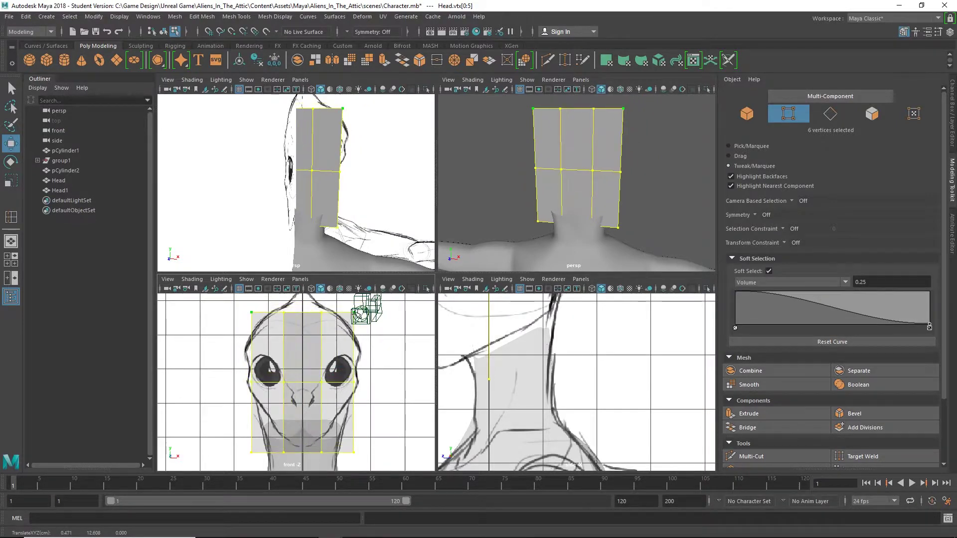
key(ctrl+z)
middle_click(654, 117)
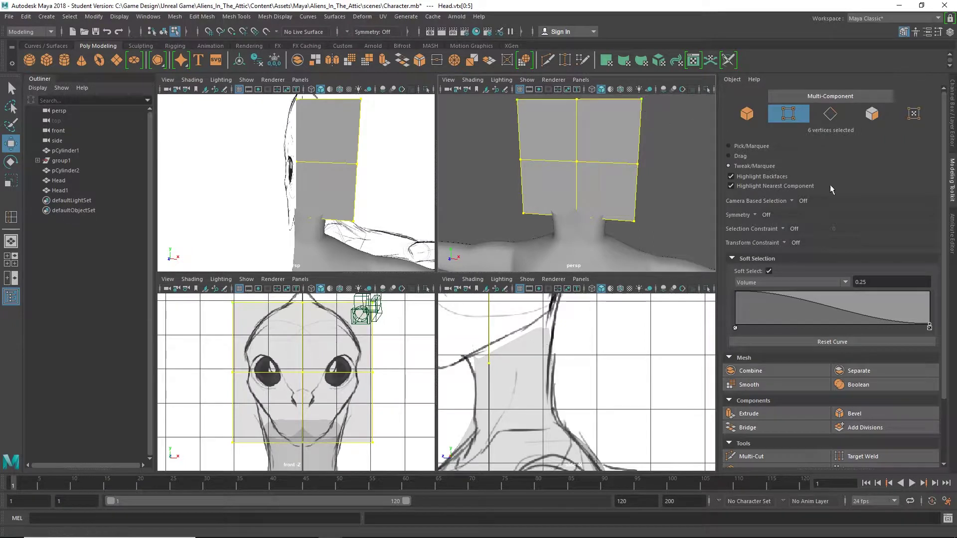
Turn off Soft Select and move Head's three outer vertices onto the skull, temple and chin outline of the front sketch.
click(769, 270)
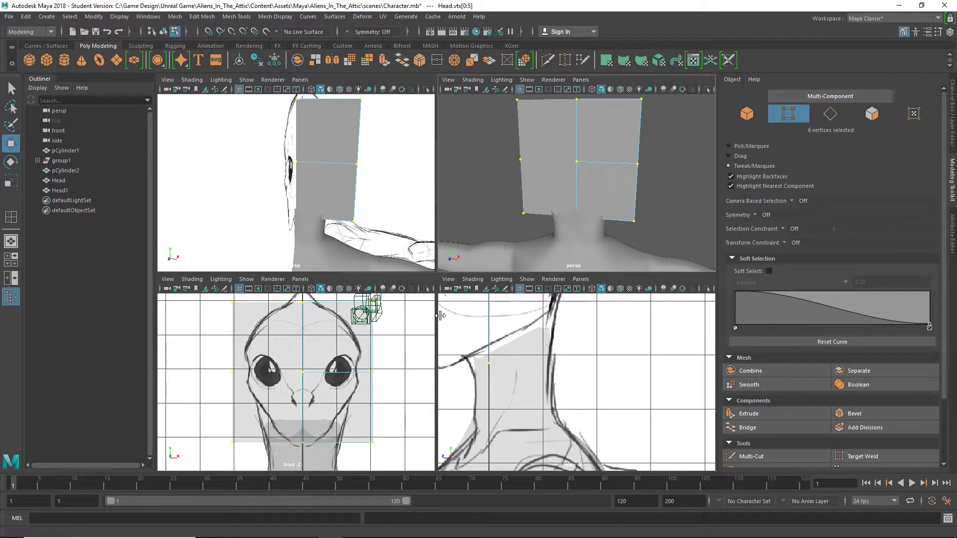
click(373, 303)
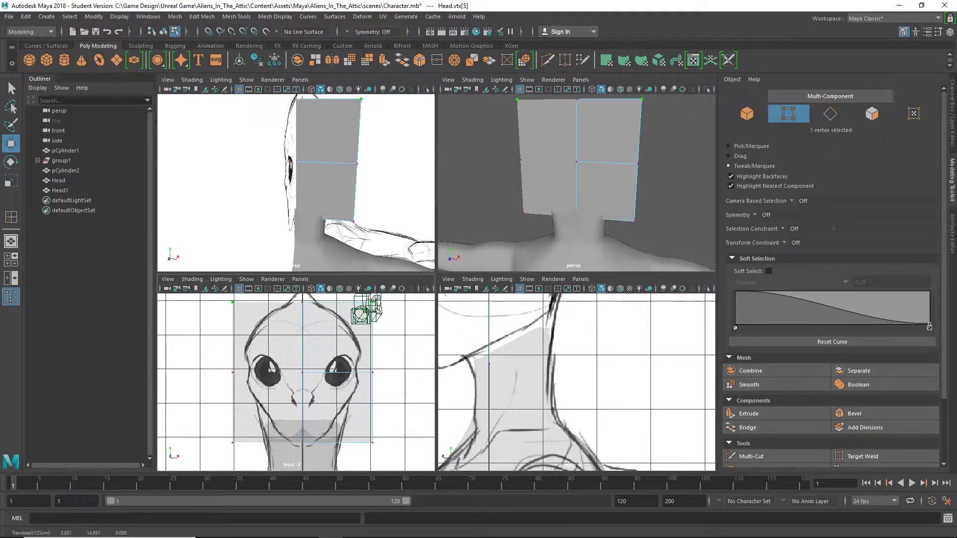
drag(374, 304, 344, 317)
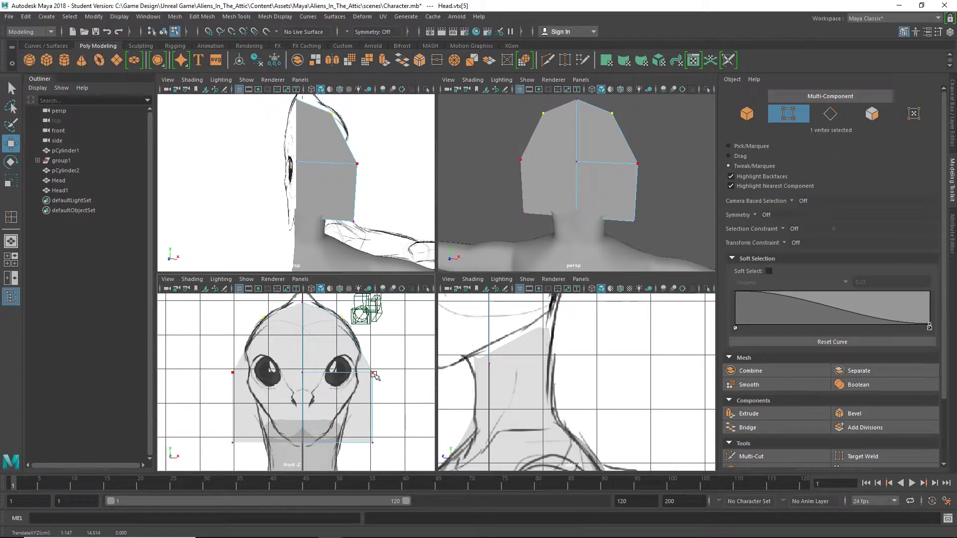
drag(373, 374, 359, 354)
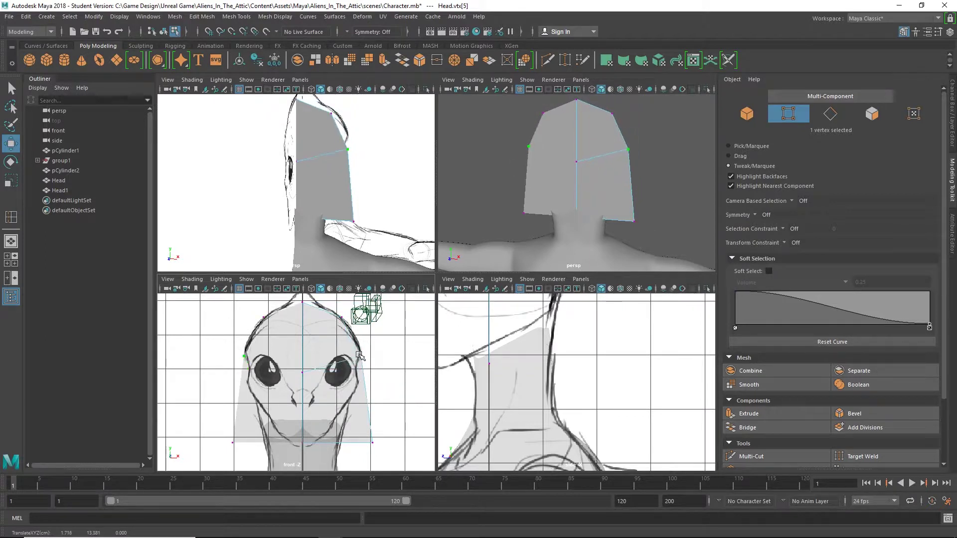
drag(372, 441, 310, 443)
click(353, 354)
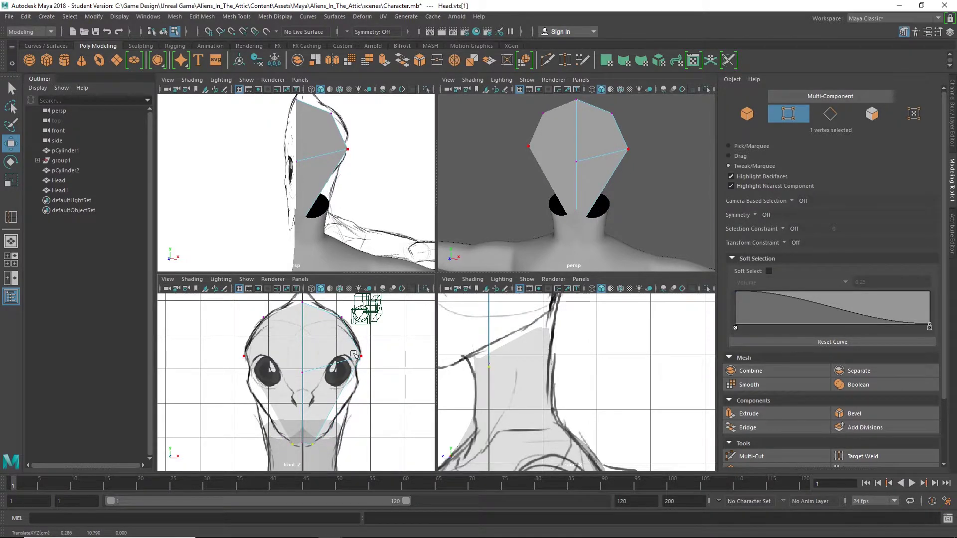
Set the selection mode to Pick/Marquee and raise Head's middle centre-line vertex straight up to just above eye level.
scroll(353, 353, up, 2)
click(305, 359)
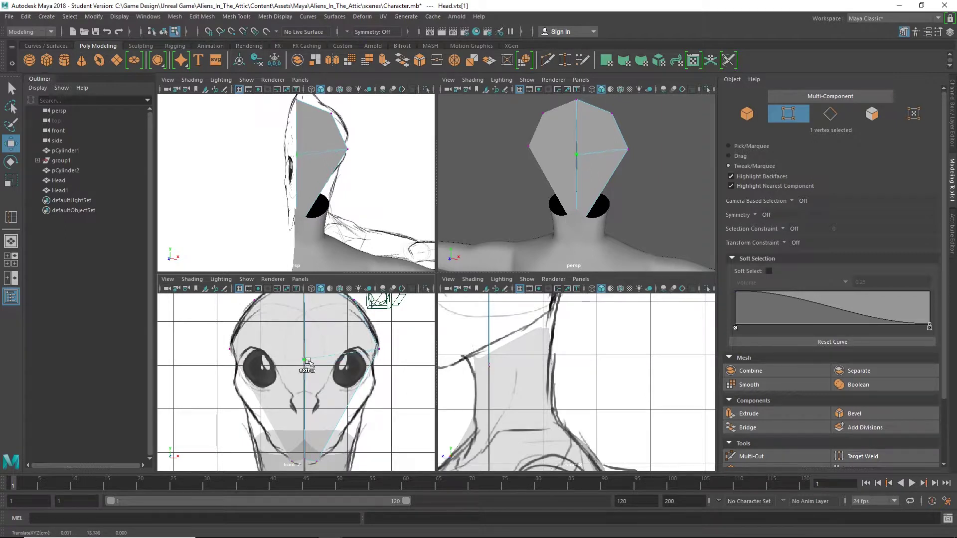
key(ctrl+z)
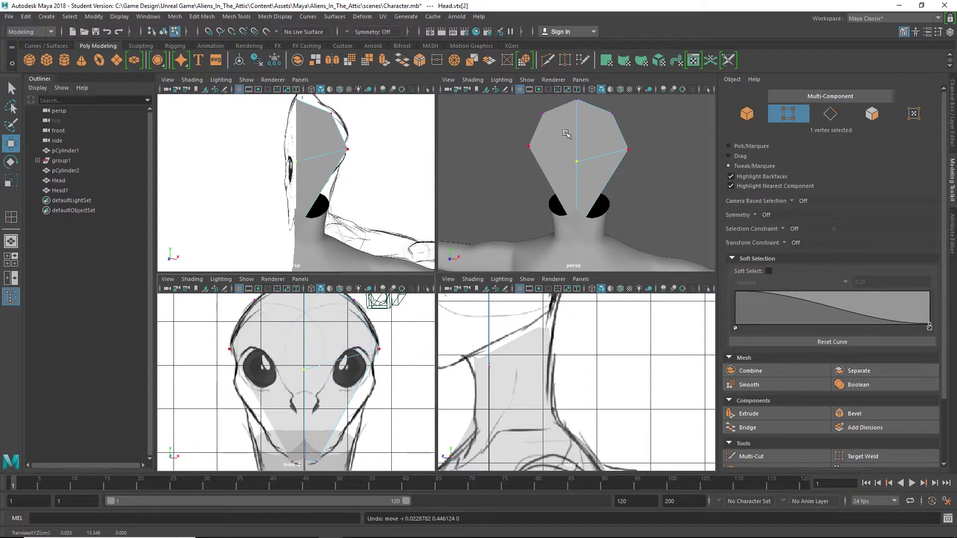
click(727, 147)
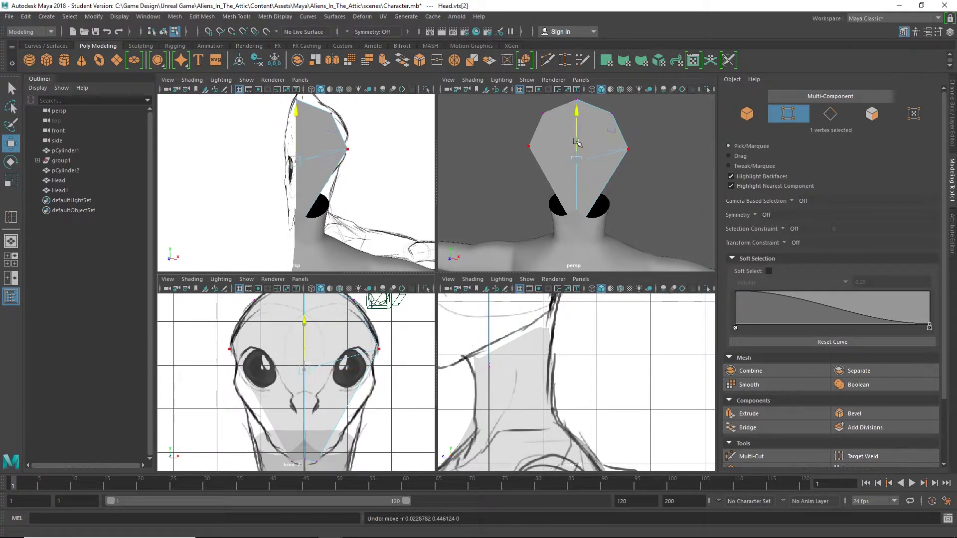
drag(577, 141, 576, 121)
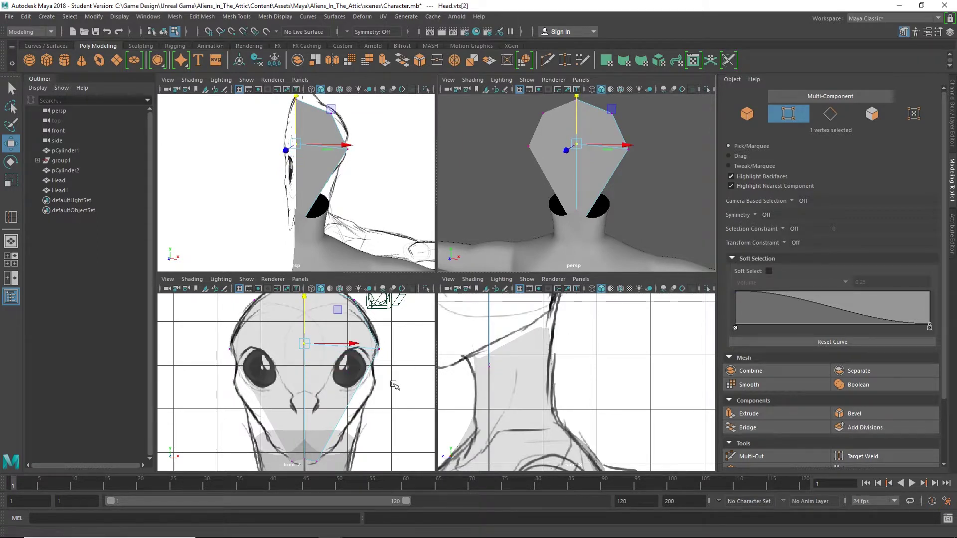
Maximize the front view and frame the whole head and neck sketch in it.
scroll(391, 377, up, 2)
alt+middle_drag(391, 378, 372, 324)
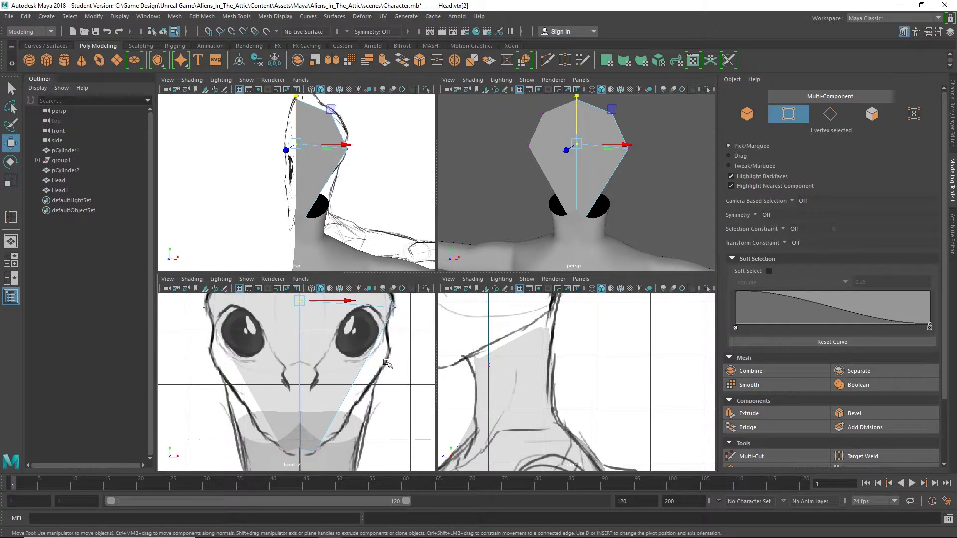
key(space)
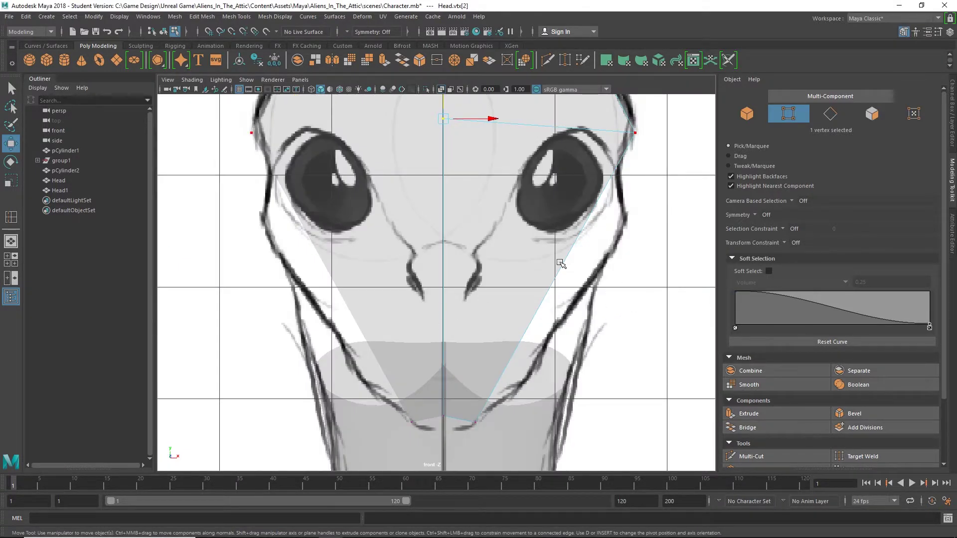
scroll(561, 263, down, 4)
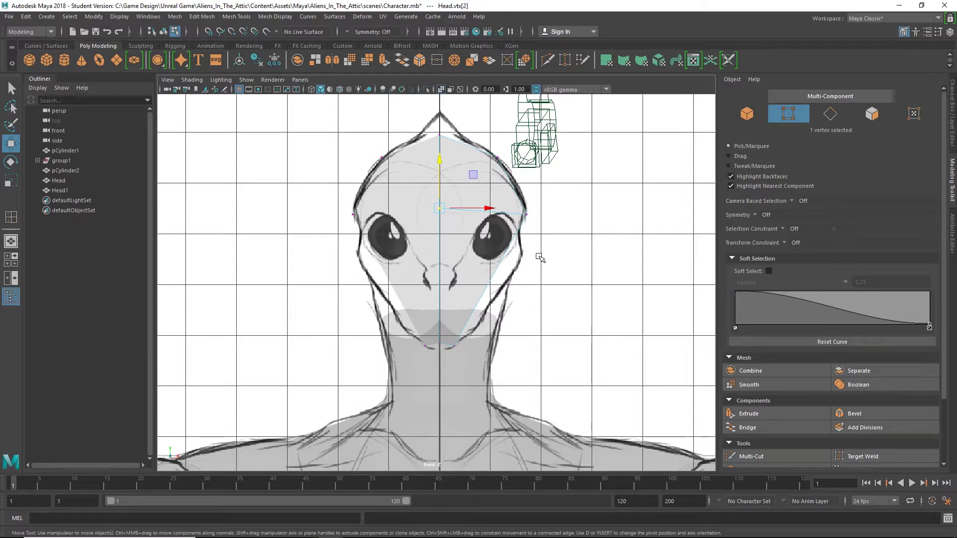